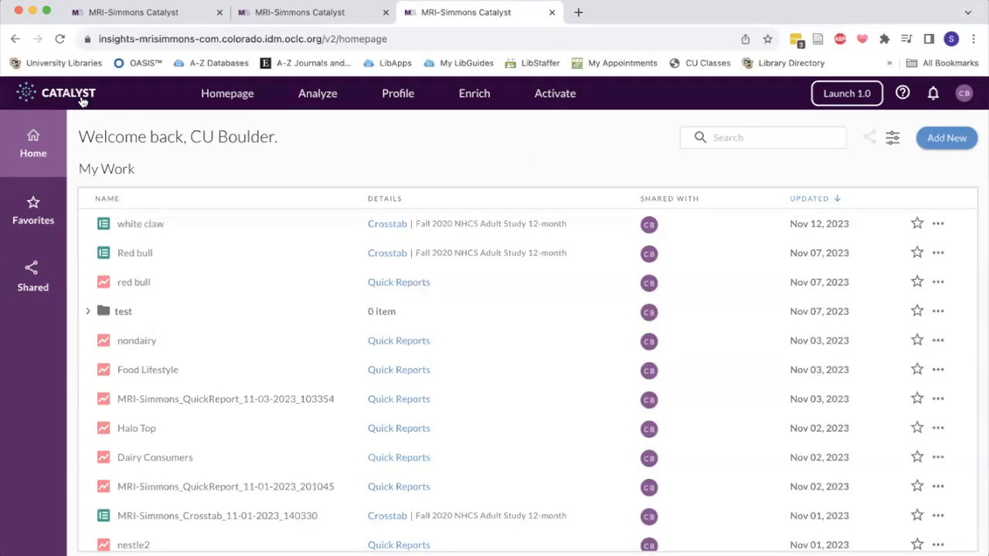
# Open the 1.0 version of the platform and return to the 2.0 homepage.
pyautogui.click(842, 95)
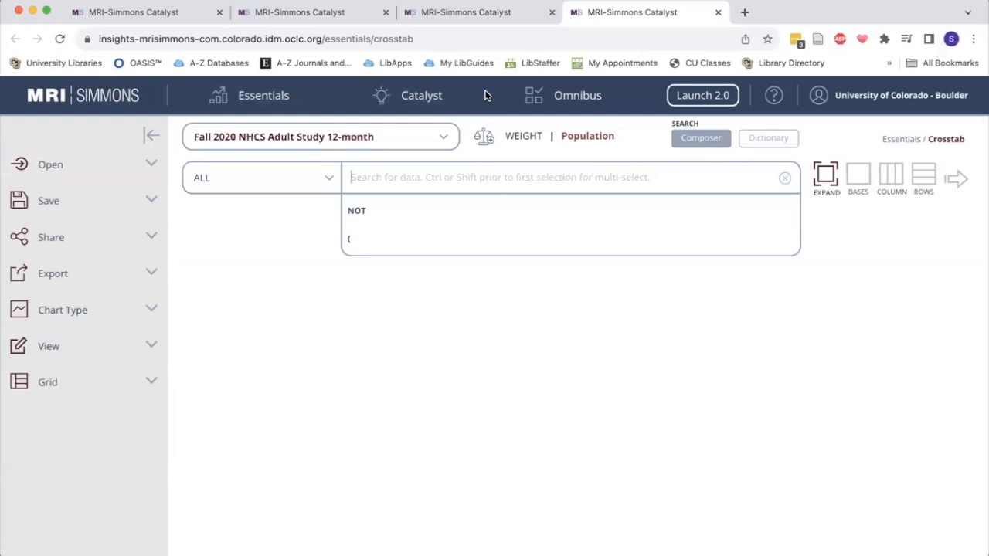
pyautogui.moveTo(568, 104)
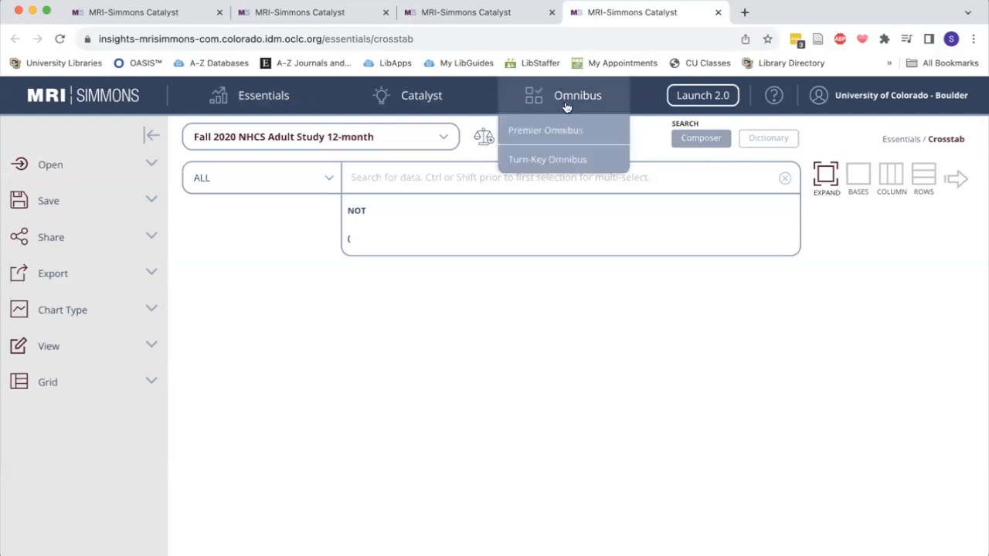
pyautogui.click(704, 98)
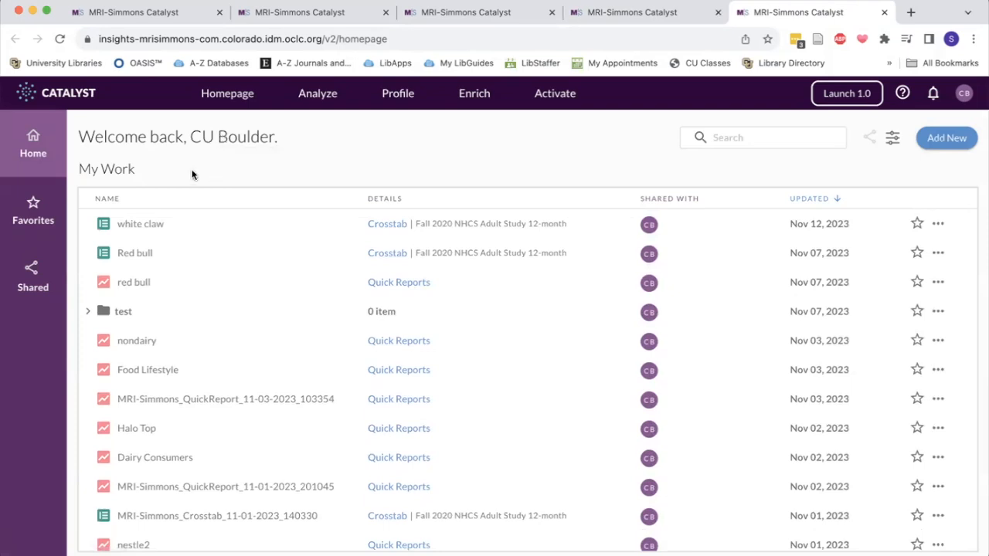
# Create a new Crosstab 2.0 report and choose the 2021 Fall MRI-Simmons USA study as its data source.
pyautogui.click(950, 137)
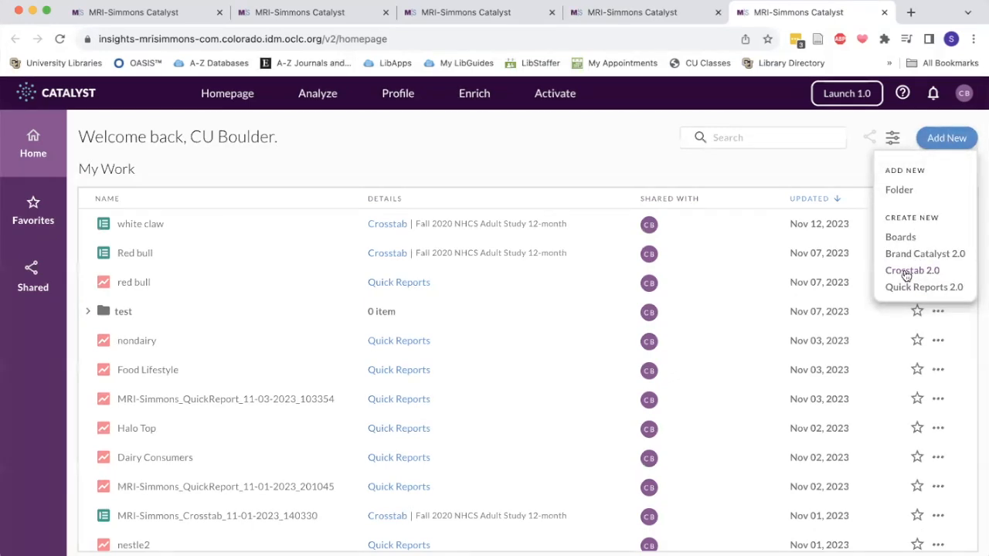
pyautogui.click(907, 275)
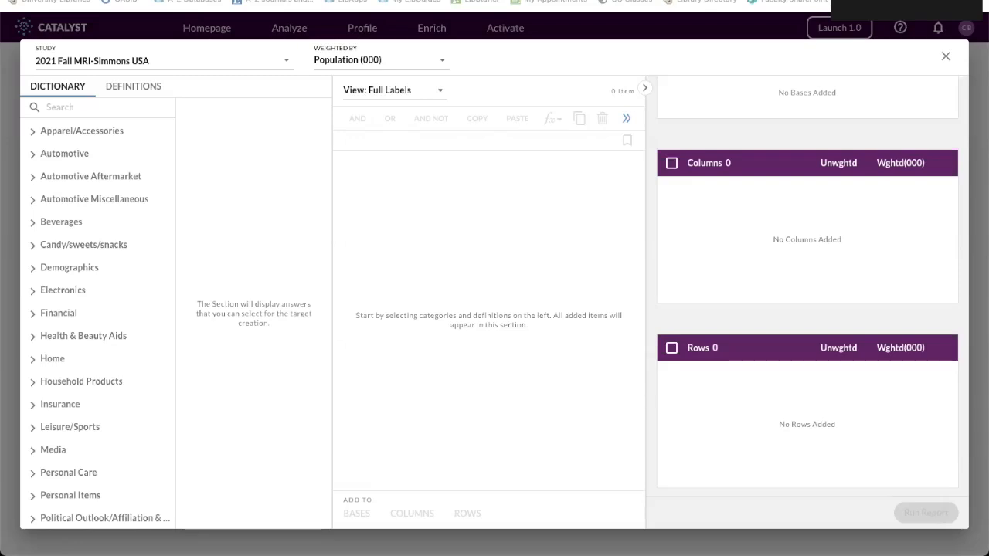
pyautogui.click(128, 66)
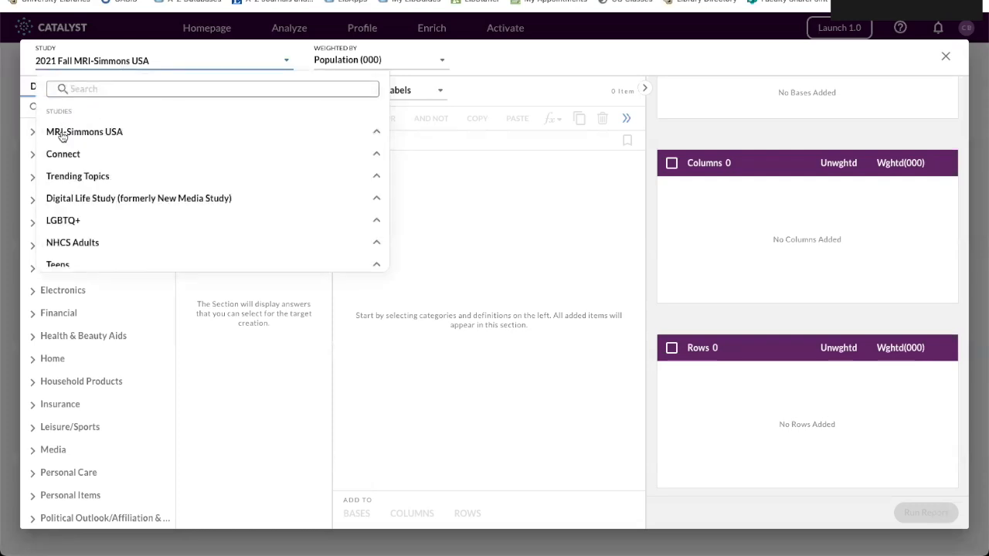
pyautogui.click(61, 135)
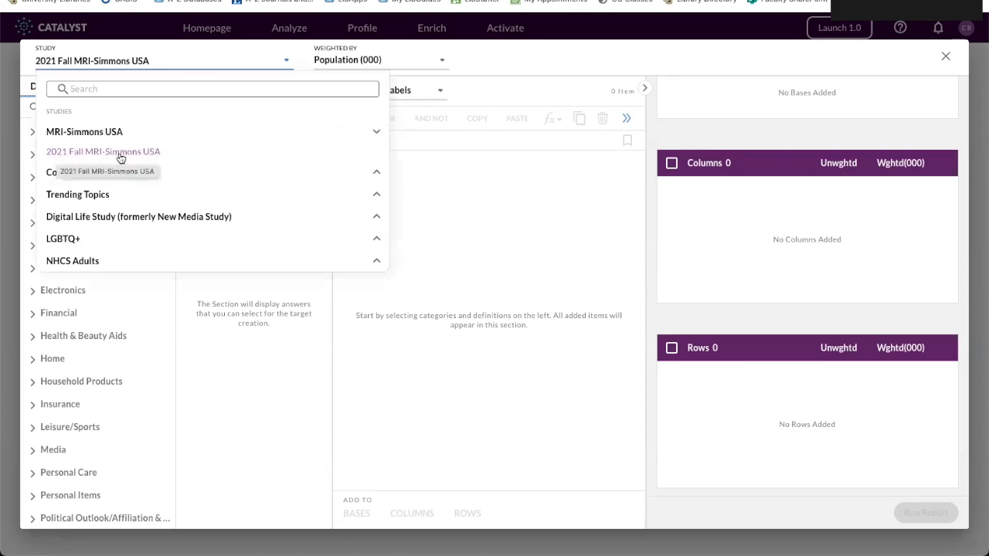
pyautogui.click(151, 155)
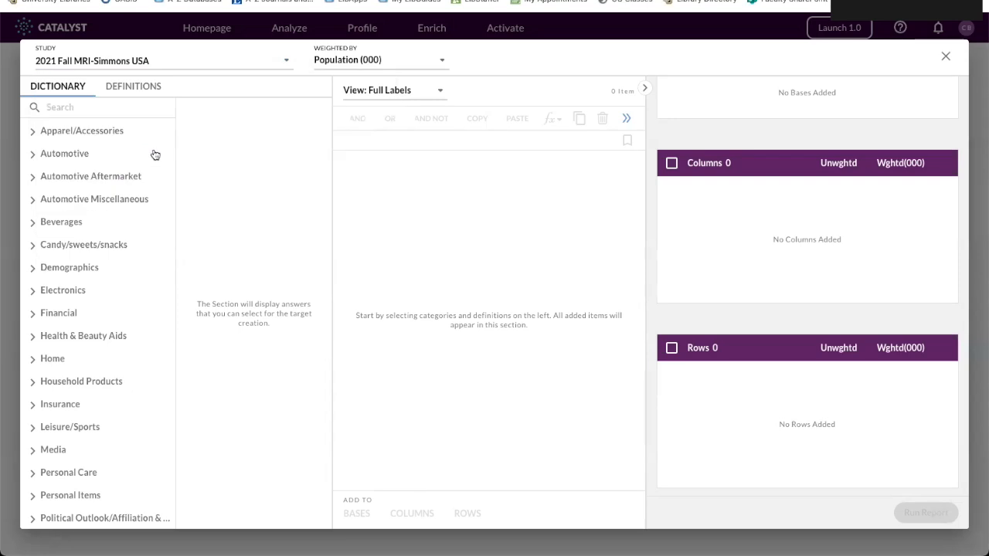
# Open the brand answers for Candy (Individual, King Size, Packages) within the dictionary's Candy/sweets/snacks category.
pyautogui.scroll(-3, 155, 155)
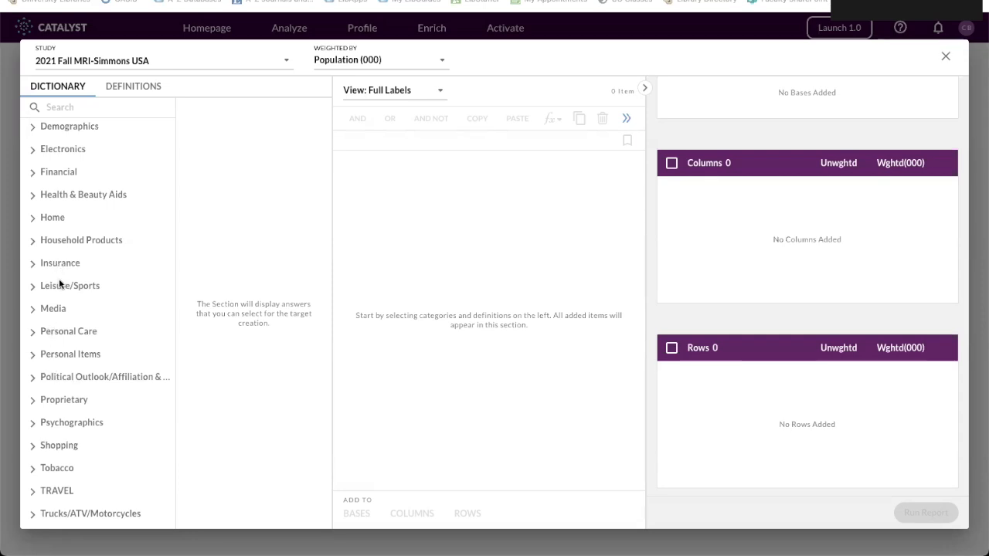
pyautogui.scroll(5, 72, 324)
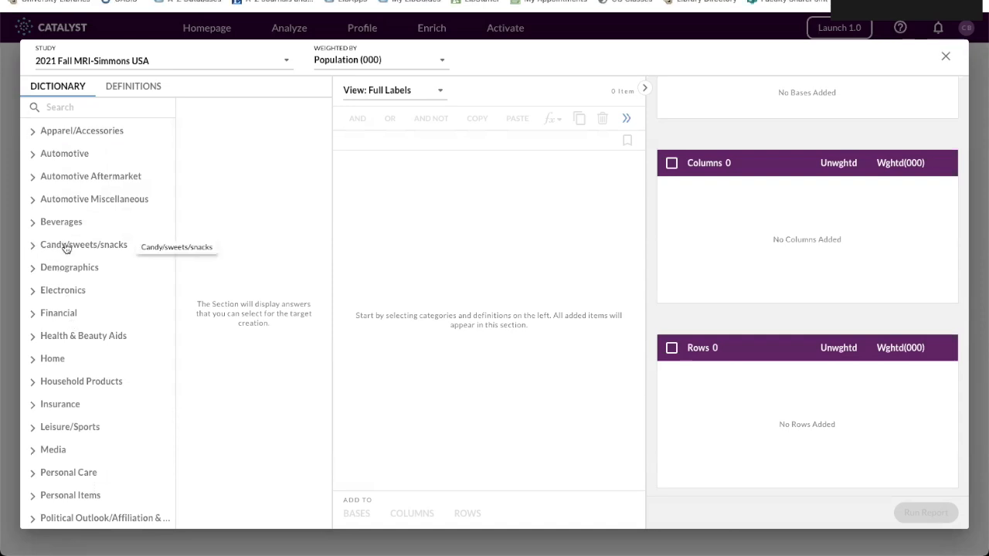
pyautogui.click(66, 245)
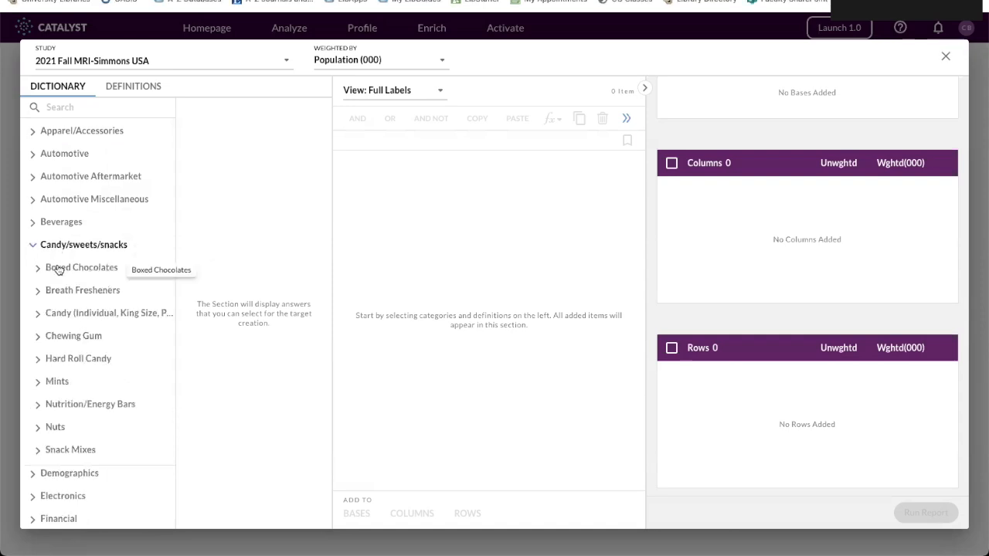
pyautogui.click(62, 315)
pyautogui.click(113, 315)
pyautogui.click(113, 316)
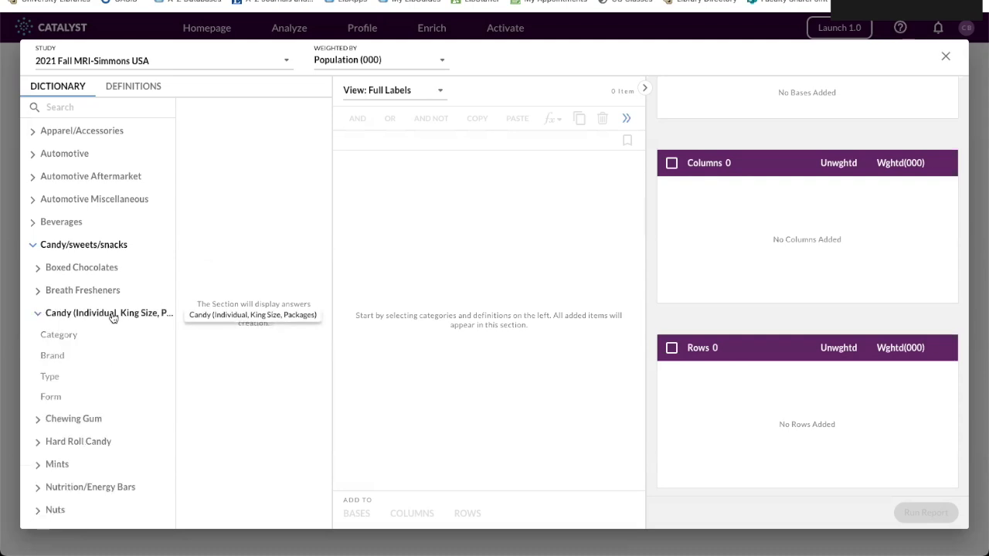
pyautogui.click(54, 358)
# Add the M & M's Milk Chocolate brand to the crosstab's columns.
pyautogui.scroll(-5, 282, 370)
pyautogui.scroll(-6, 281, 368)
pyautogui.scroll(-10, 280, 367)
pyautogui.scroll(-4, 281, 369)
pyautogui.scroll(-2, 280, 367)
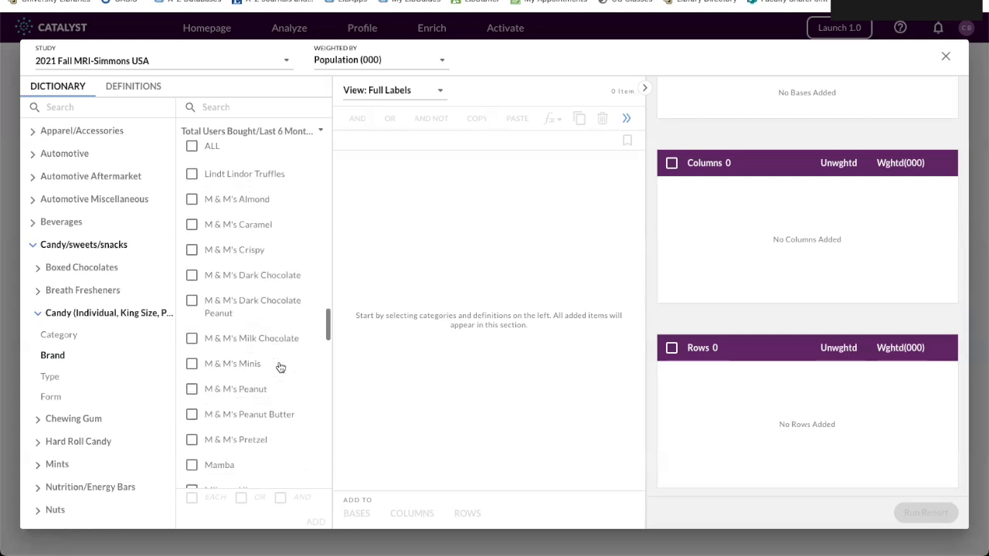
pyautogui.scroll(-1, 280, 368)
pyautogui.scroll(2, 280, 368)
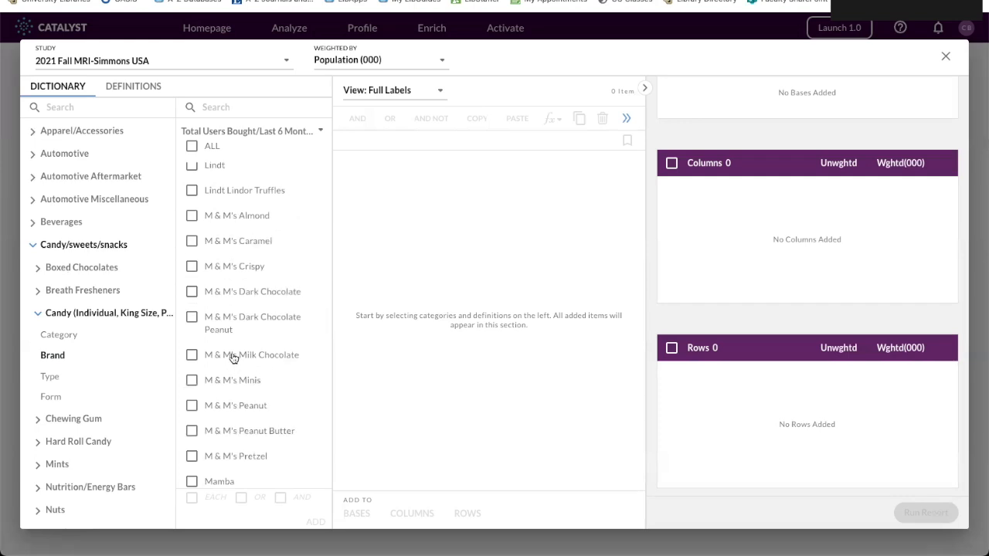
pyautogui.click(242, 357)
pyautogui.click(242, 358)
pyautogui.click(242, 359)
pyautogui.moveTo(242, 359); pyautogui.dragTo(756, 217)
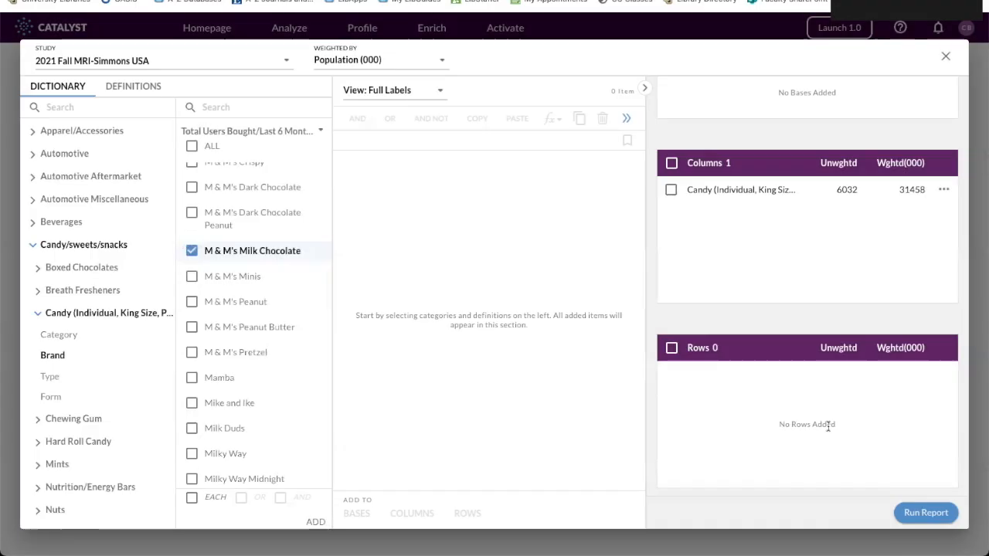
# Open the respondent Age Summary answers in the Demographics category, comparing them with the detailed Age answers.
pyautogui.click(34, 245)
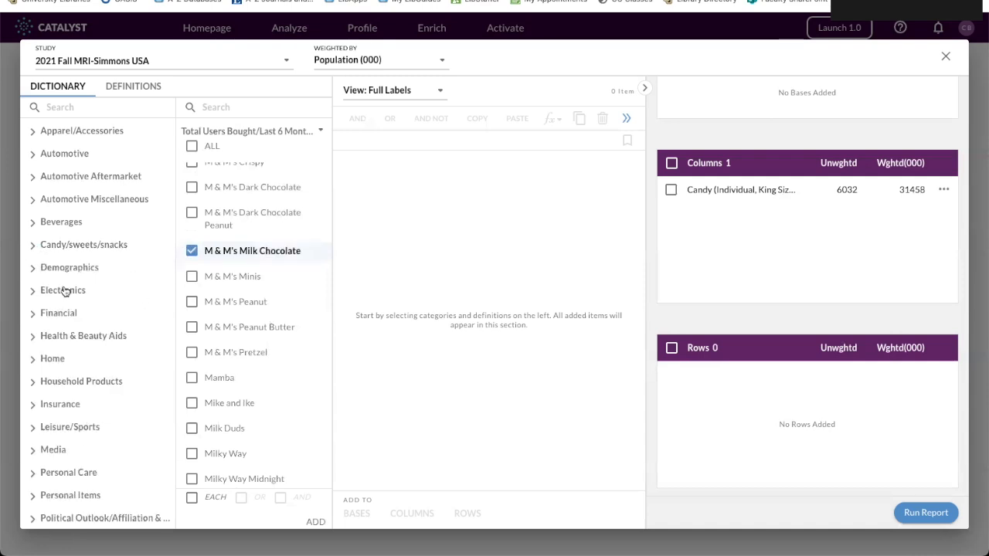
pyautogui.click(62, 268)
pyautogui.scroll(-1, 72, 334)
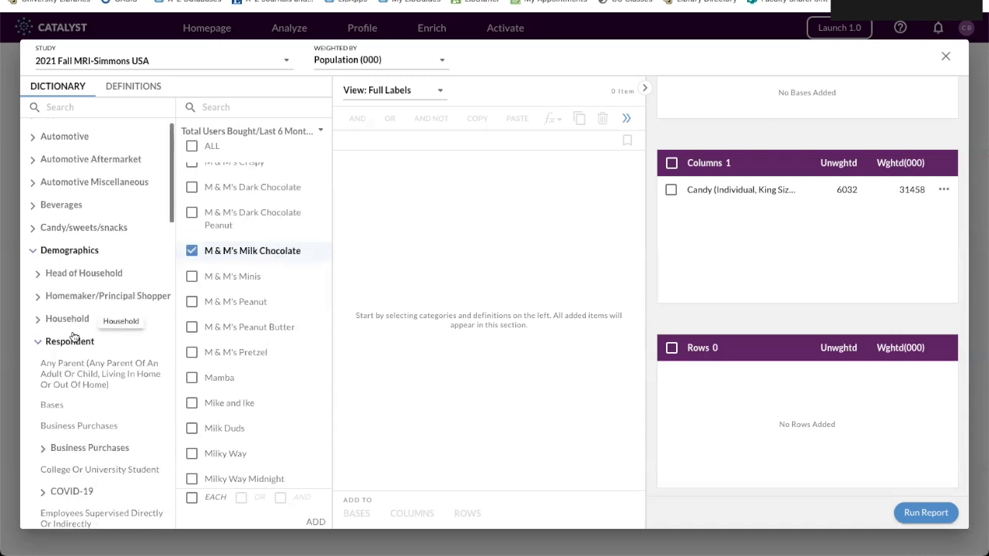
pyautogui.scroll(-1, 74, 337)
pyautogui.click(65, 321)
pyautogui.click(84, 323)
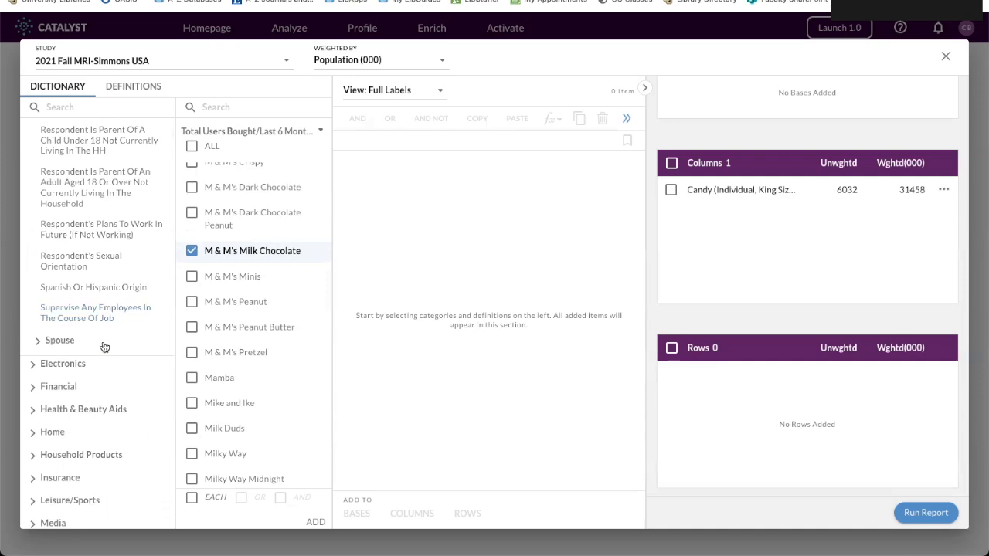
pyautogui.scroll(3, 81, 288)
pyautogui.scroll(7, 81, 290)
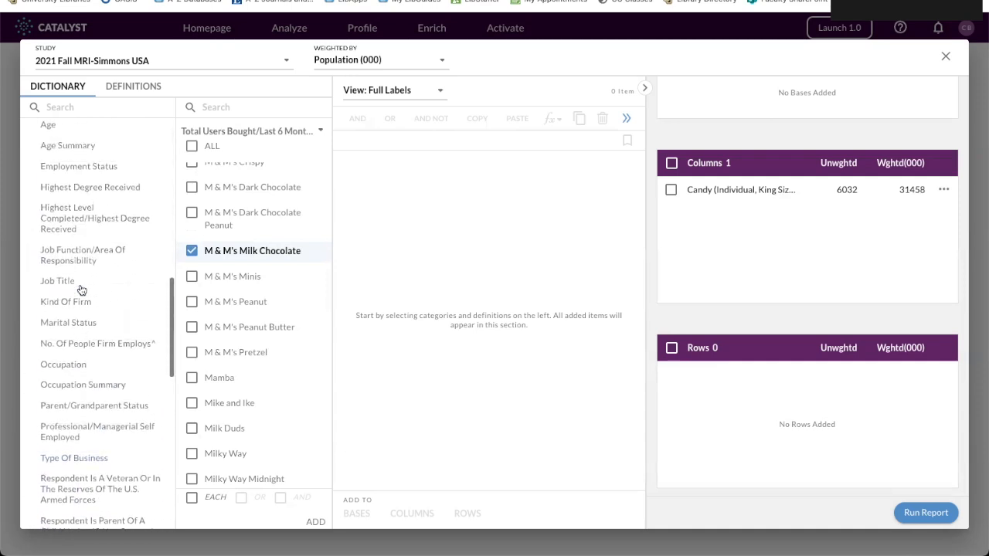
pyautogui.scroll(2, 80, 288)
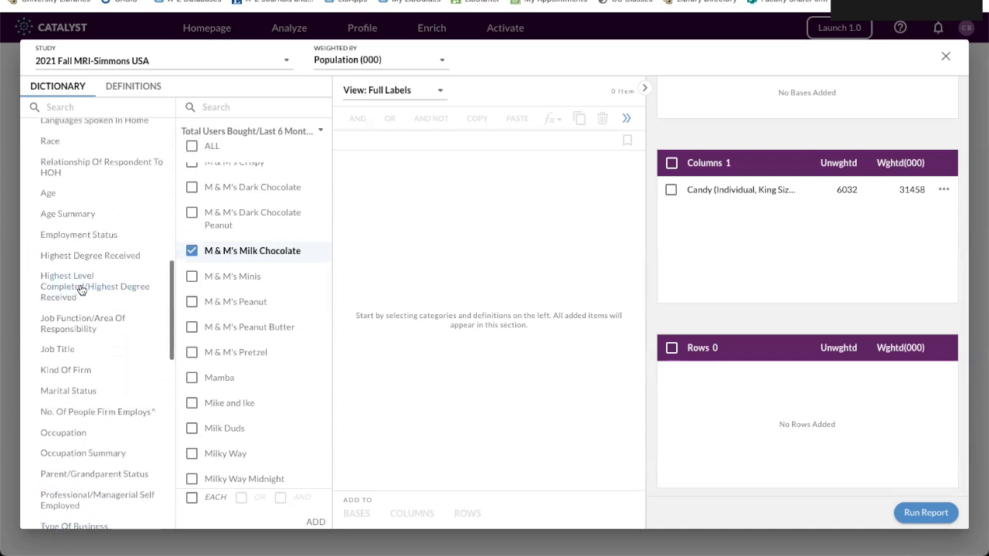
pyautogui.click(75, 217)
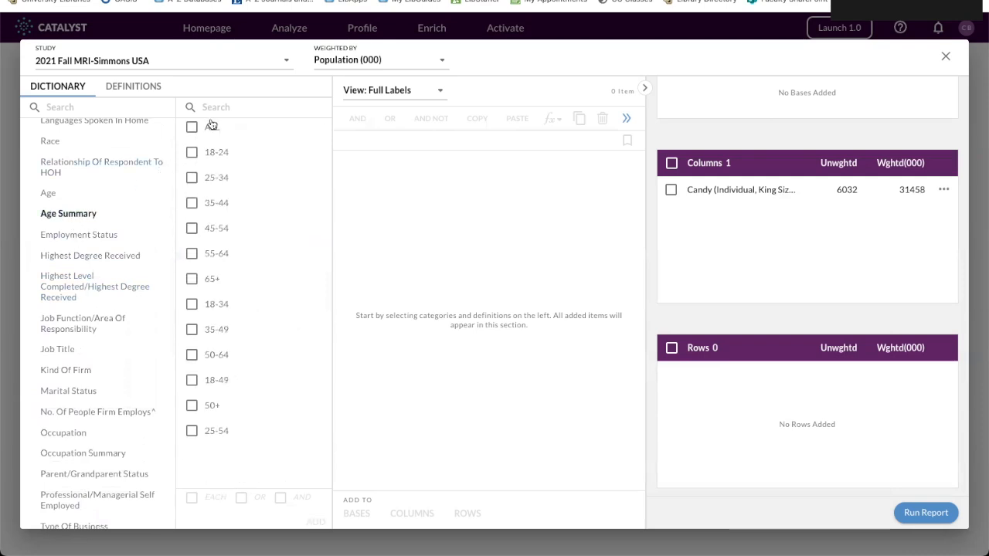
pyautogui.click(50, 194)
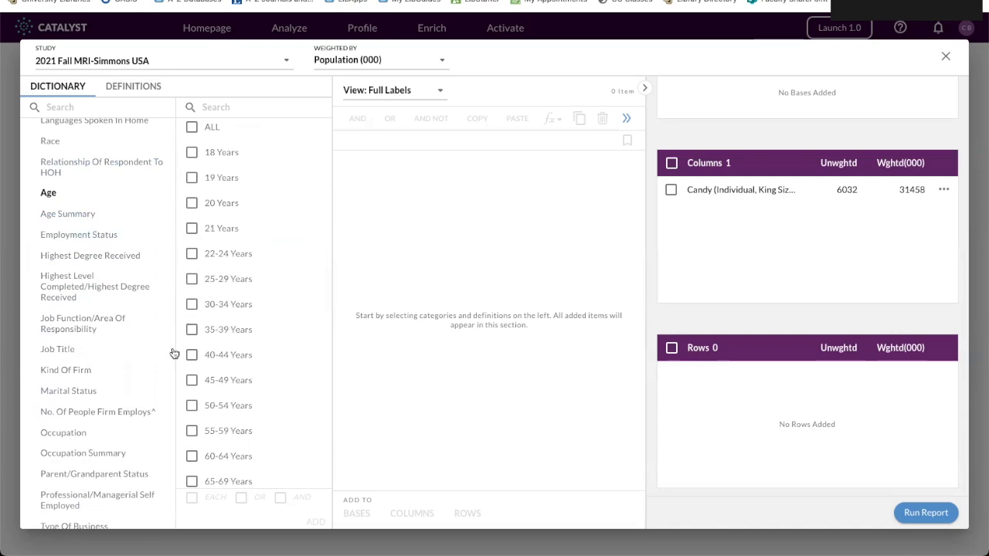
pyautogui.click(78, 216)
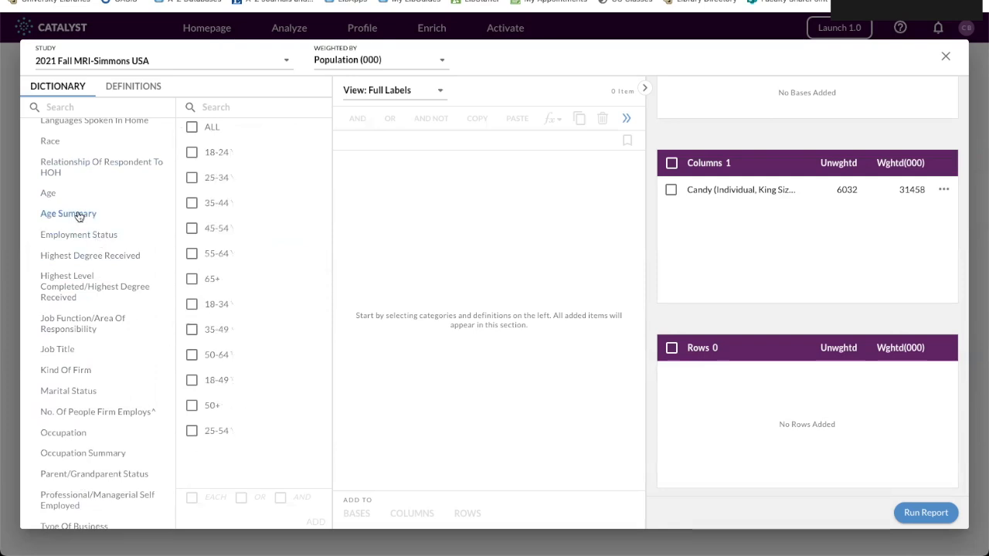
# Add the age groups 18-24, 25-34, 35-44, 45-54, 55-64 and 65+ to the crosstab's rows.
pyautogui.click(192, 152)
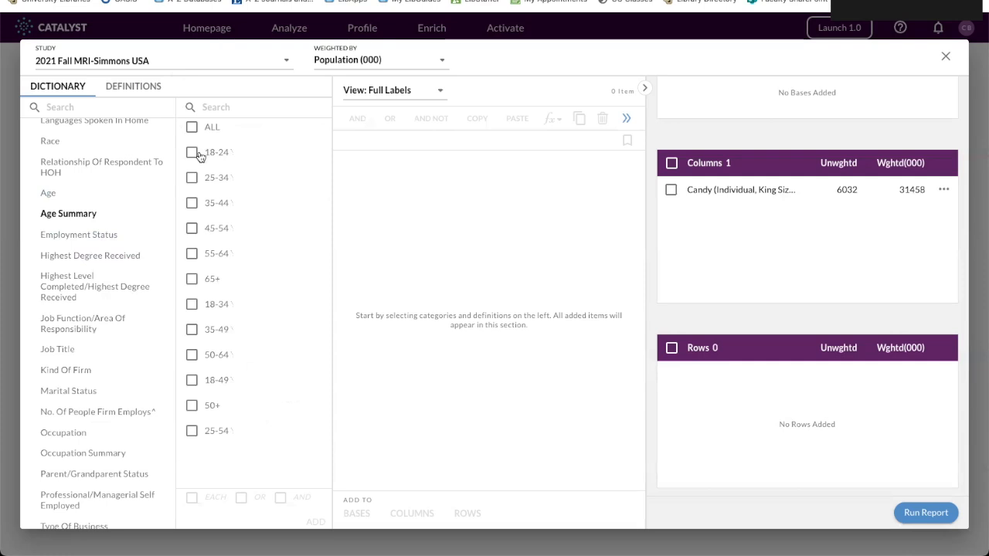
pyautogui.click(192, 178)
pyautogui.click(192, 204)
pyautogui.click(191, 232)
pyautogui.click(192, 256)
pyautogui.click(192, 282)
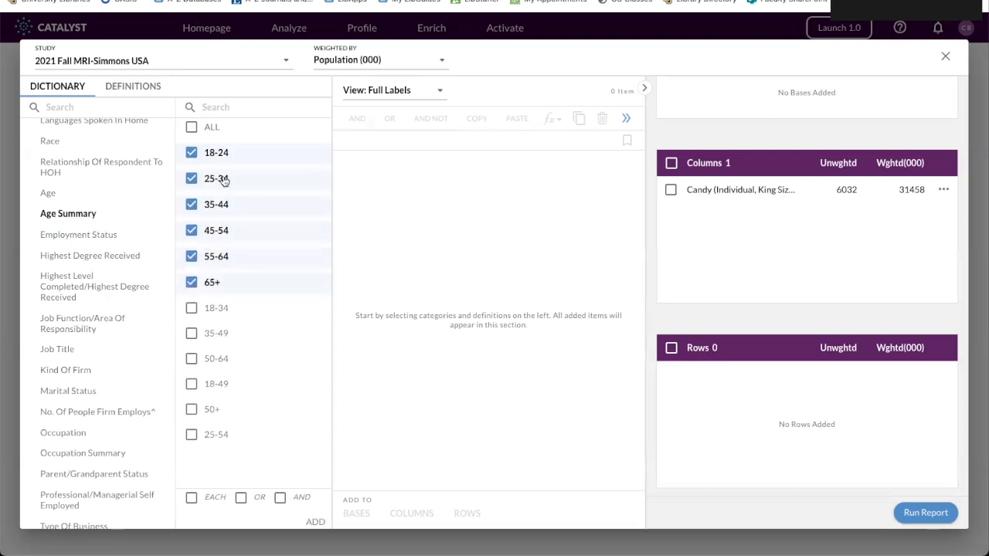
pyautogui.moveTo(222, 182); pyautogui.dragTo(735, 395)
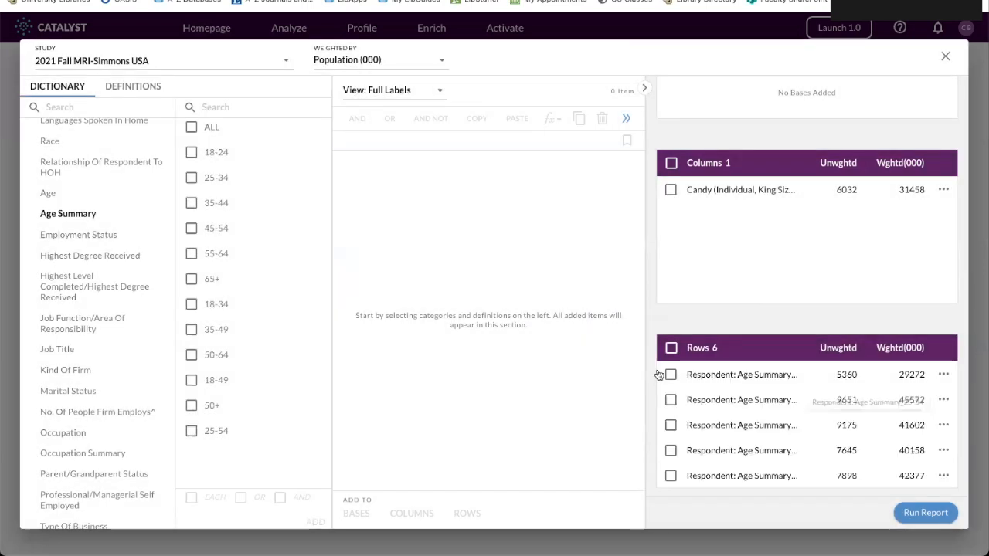
# Add all respondent Employment Status answers to the crosstab's rows.
pyautogui.click(52, 237)
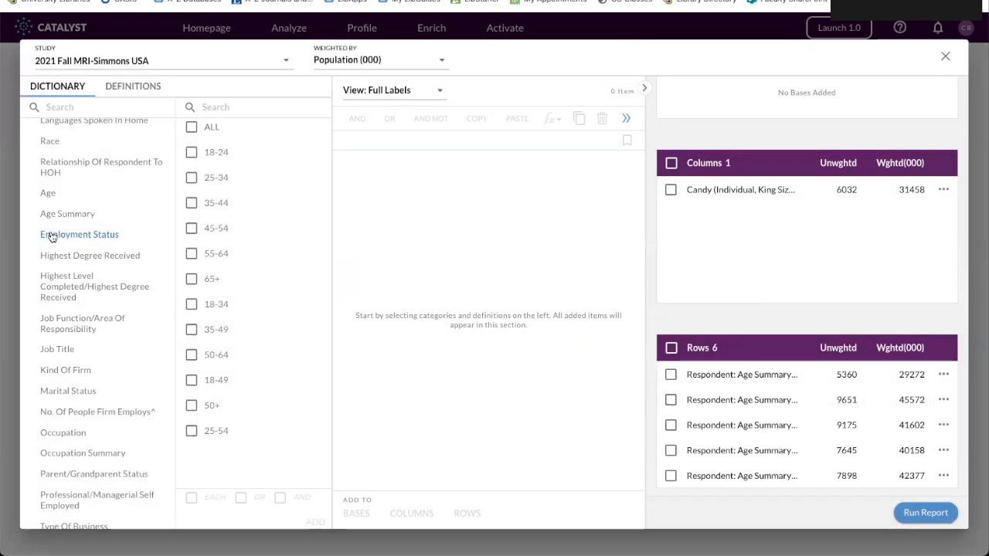
pyautogui.click(191, 126)
pyautogui.moveTo(255, 237); pyautogui.dragTo(719, 404)
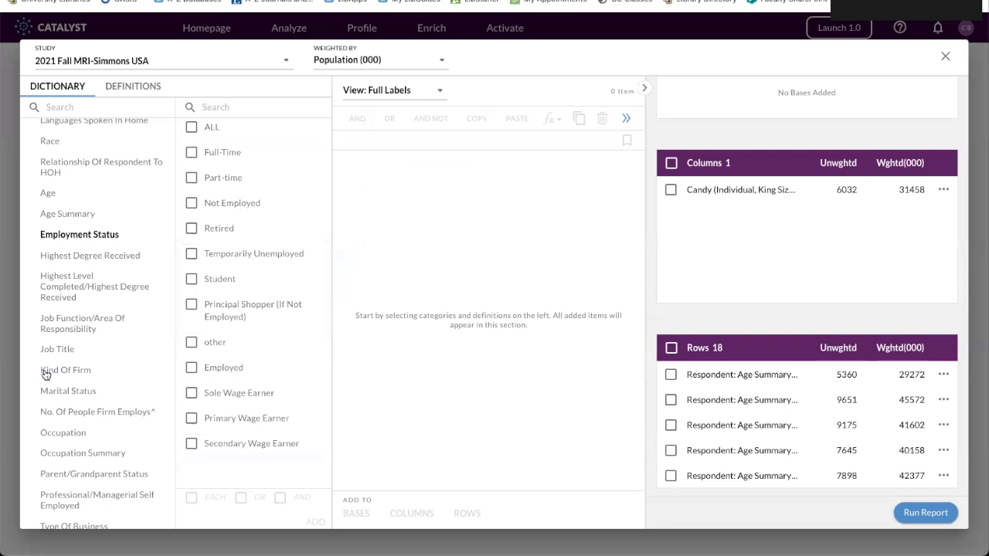
# Add all respondent Marital Status answers to the crosstab's rows.
pyautogui.scroll(-2, 50, 372)
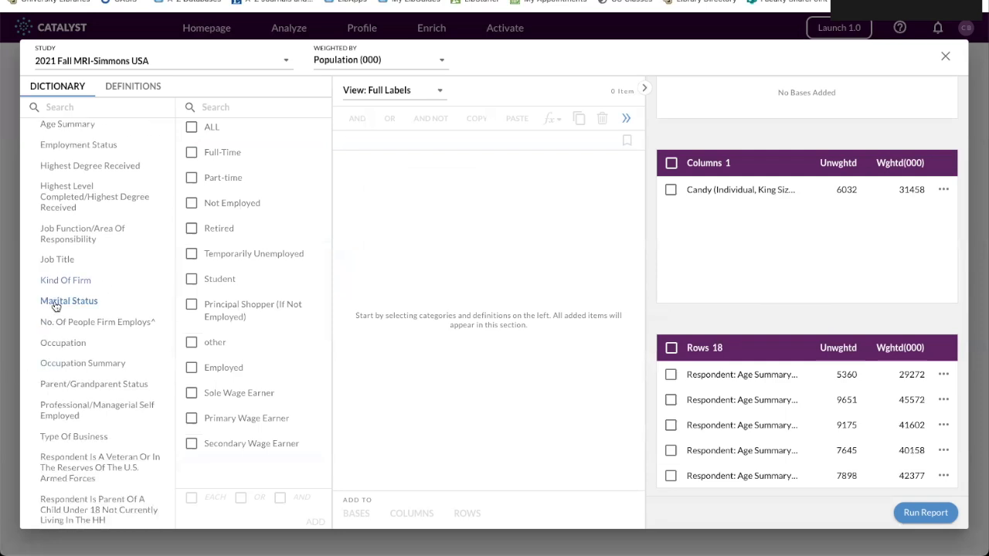
pyautogui.click(54, 302)
pyautogui.click(192, 128)
pyautogui.moveTo(236, 187); pyautogui.dragTo(771, 427)
# Add all respondent Race answers to the crosstab's rows.
pyautogui.scroll(-6, 15, 409)
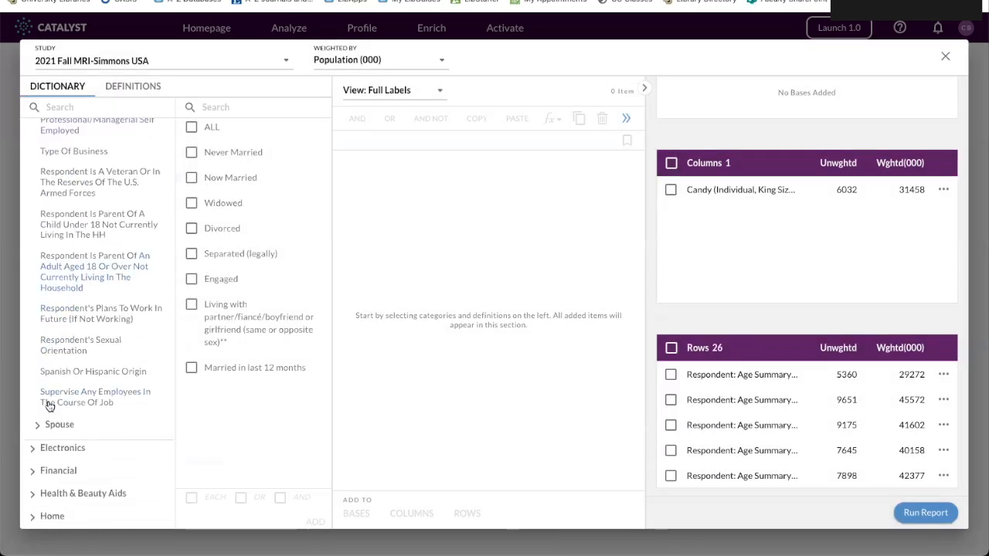
pyautogui.scroll(5, 70, 425)
pyautogui.scroll(5, 73, 429)
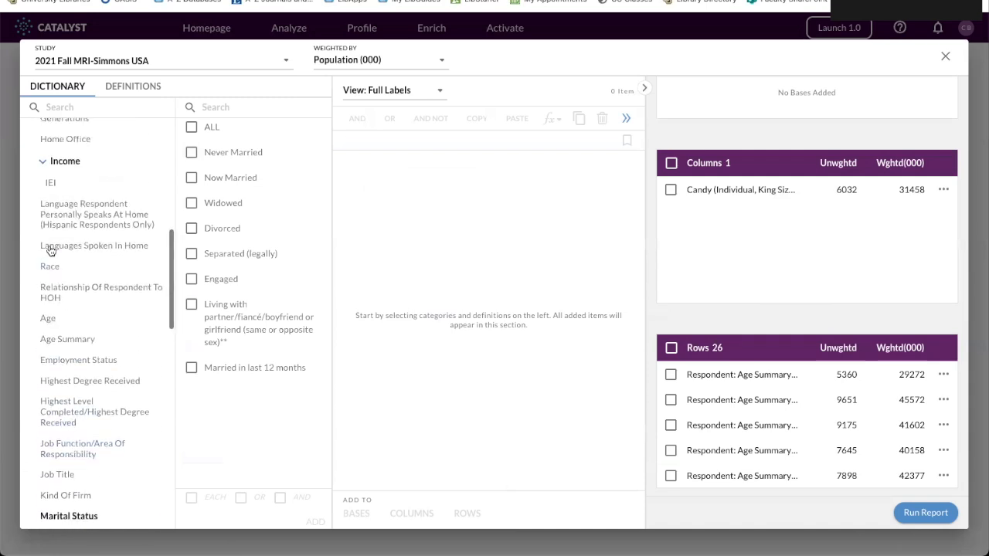
pyautogui.click(50, 268)
pyautogui.click(190, 128)
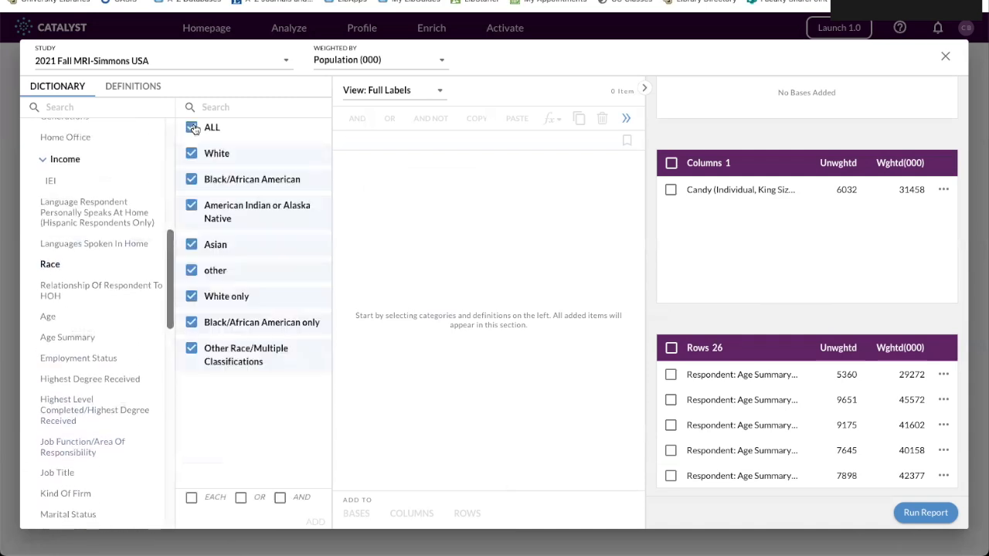
pyautogui.moveTo(255, 222); pyautogui.dragTo(875, 393)
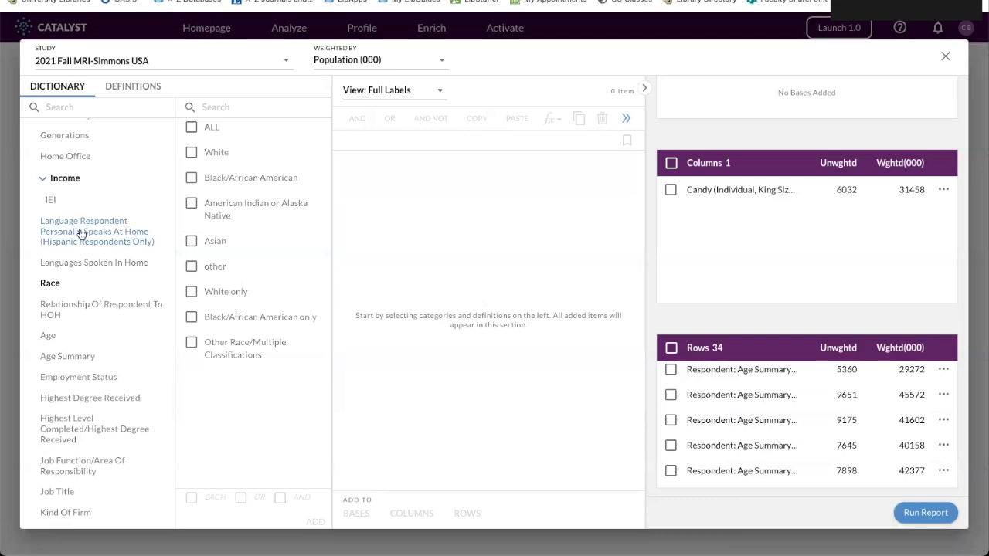
# Add all respondent Highest Degree Received answers to the crosstab's rows.
pyautogui.scroll(-1, 78, 336)
pyautogui.scroll(-2, 78, 336)
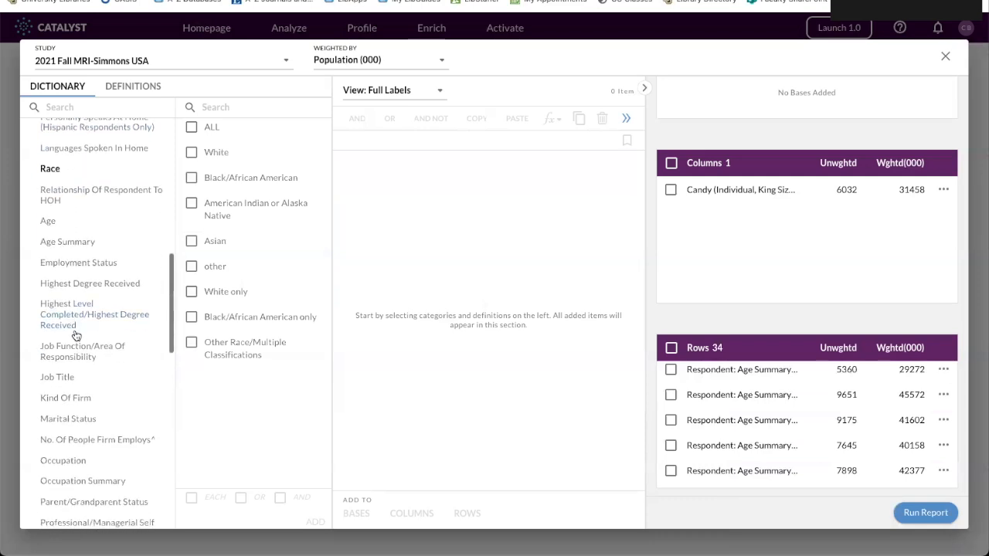
pyautogui.click(79, 284)
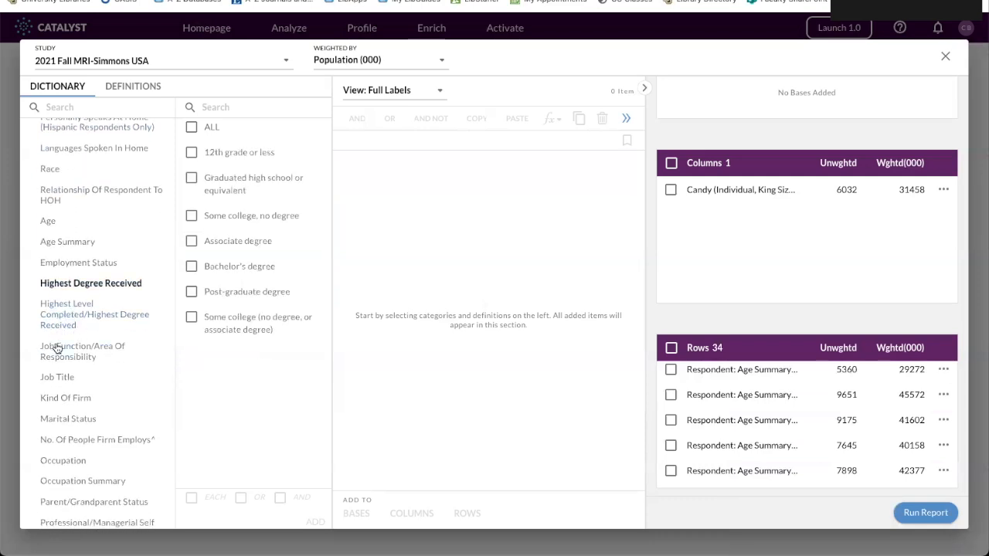
pyautogui.click(191, 128)
pyautogui.moveTo(226, 153); pyautogui.dragTo(716, 371)
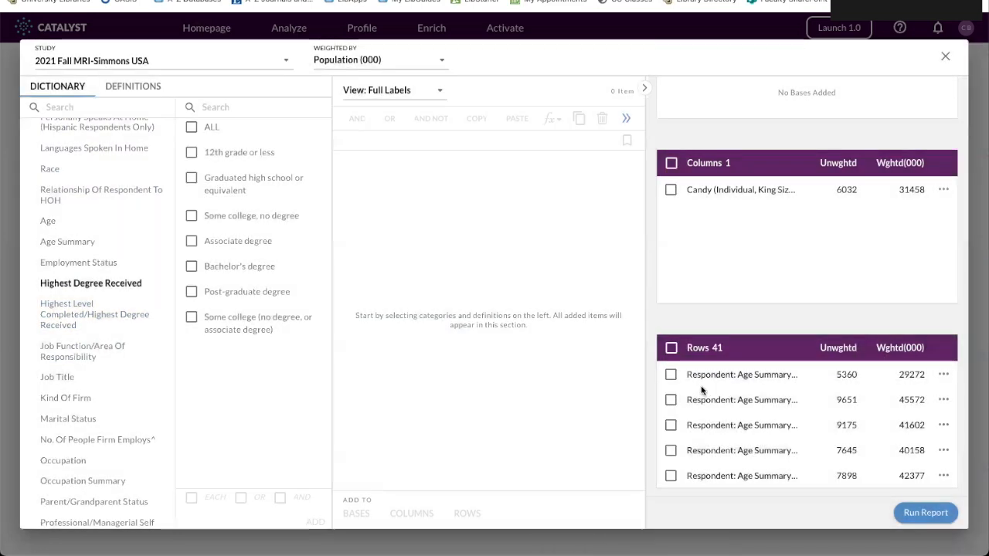
# Run the report and sort the rows by the M & M's Milk Chocolate column's Index in descending order.
pyautogui.click(931, 519)
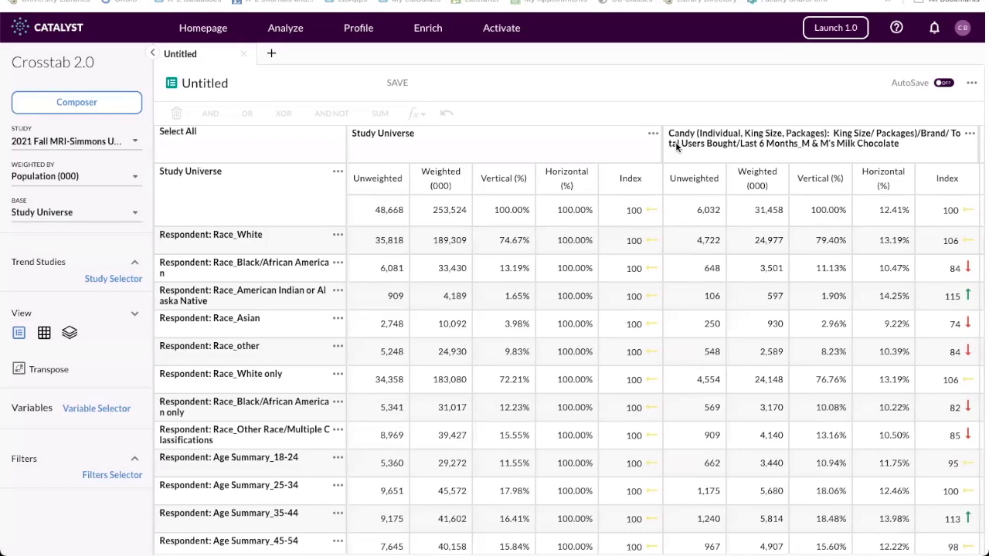
pyautogui.click(974, 134)
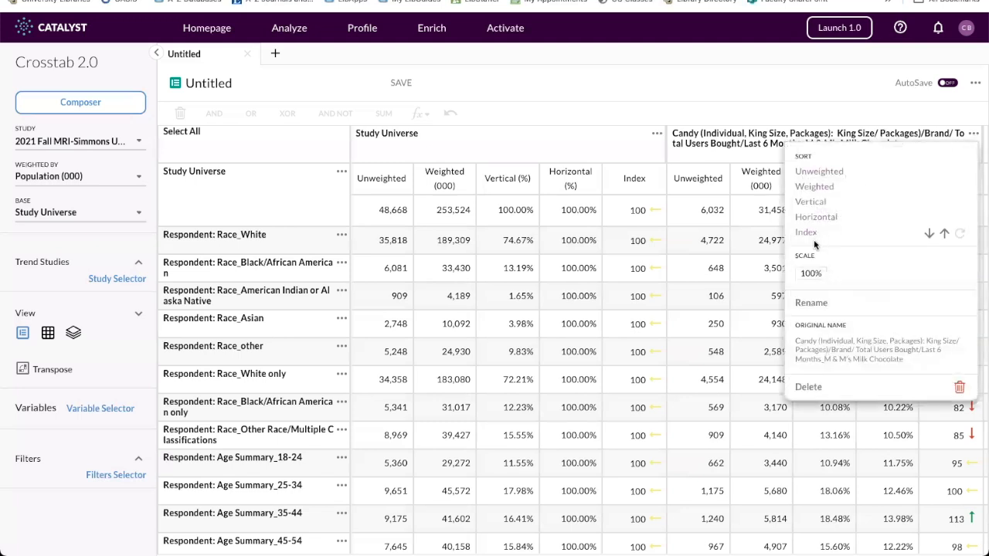
pyautogui.click(928, 235)
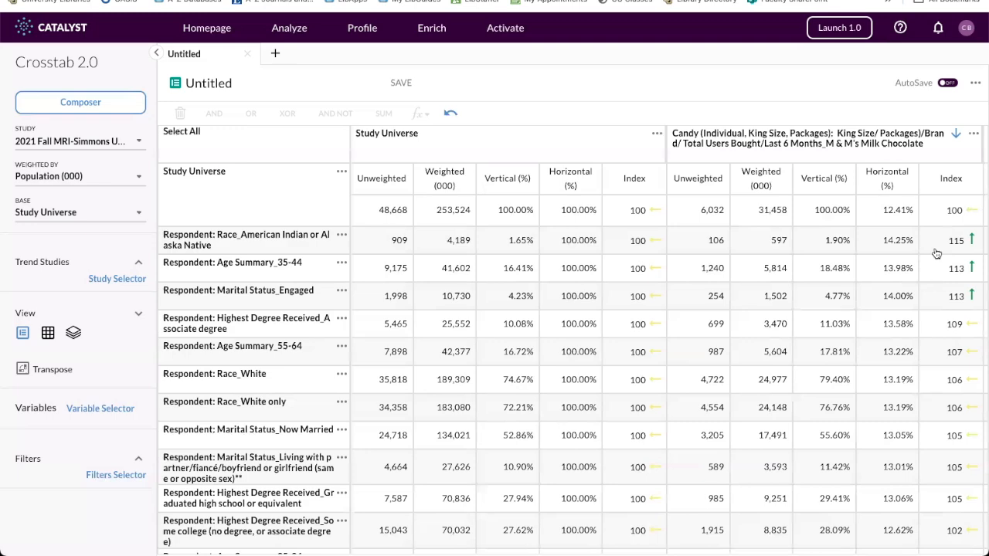
# Examine the demographic rows from highest to lowest M & M's Milk Chocolate Index and check the report's export option.
pyautogui.scroll(-3, 916, 303)
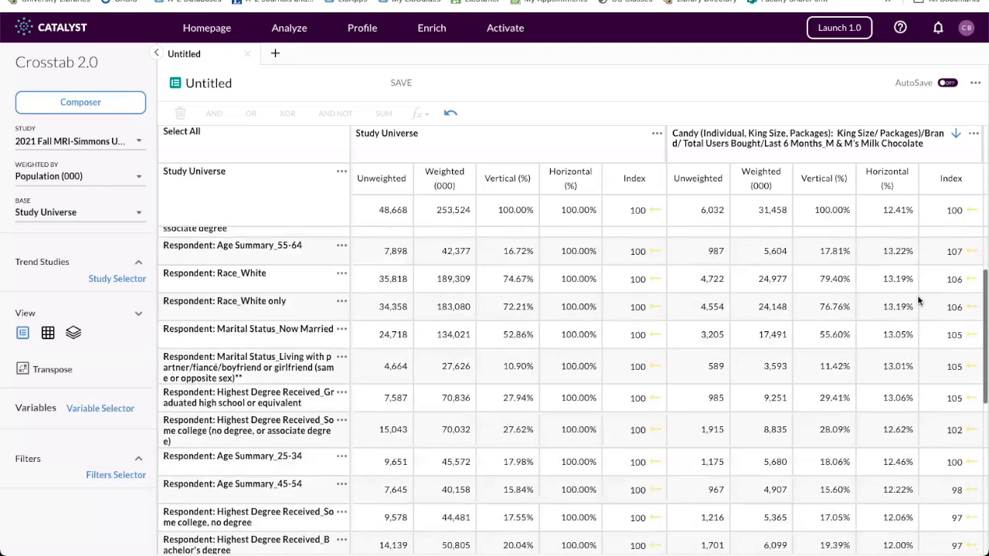
pyautogui.scroll(-2, 919, 301)
pyautogui.scroll(5, 919, 301)
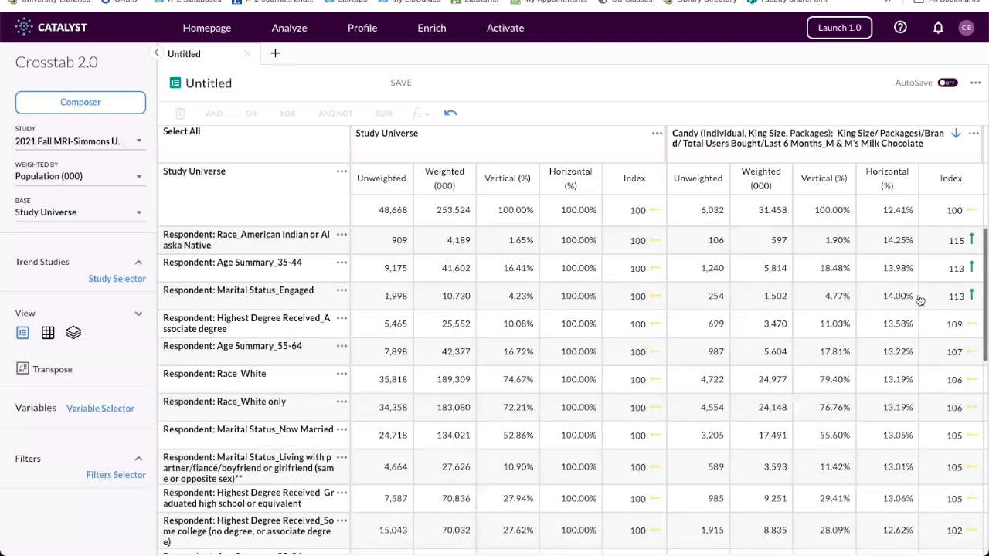
pyautogui.scroll(-1, 919, 300)
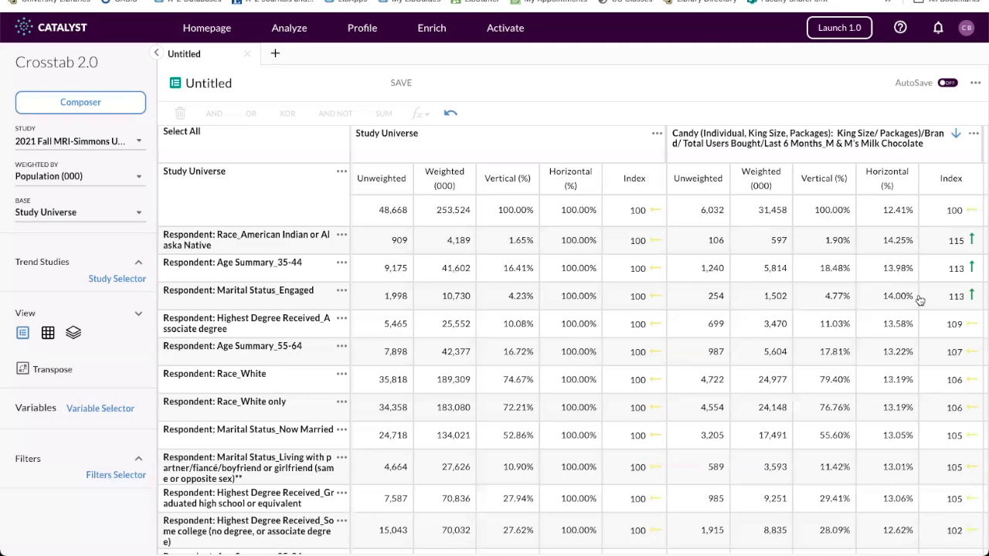
pyautogui.scroll(-15, 920, 299)
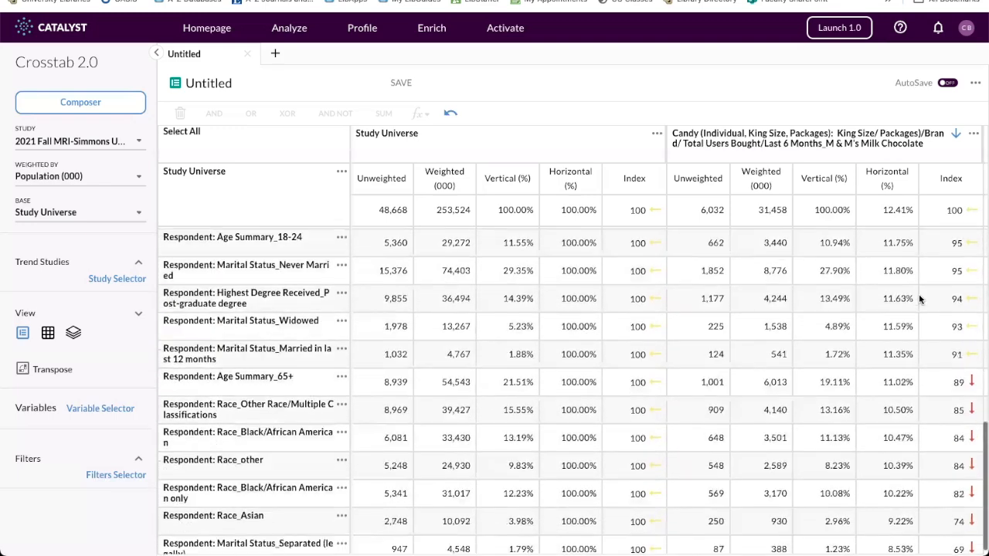
pyautogui.scroll(8, 919, 299)
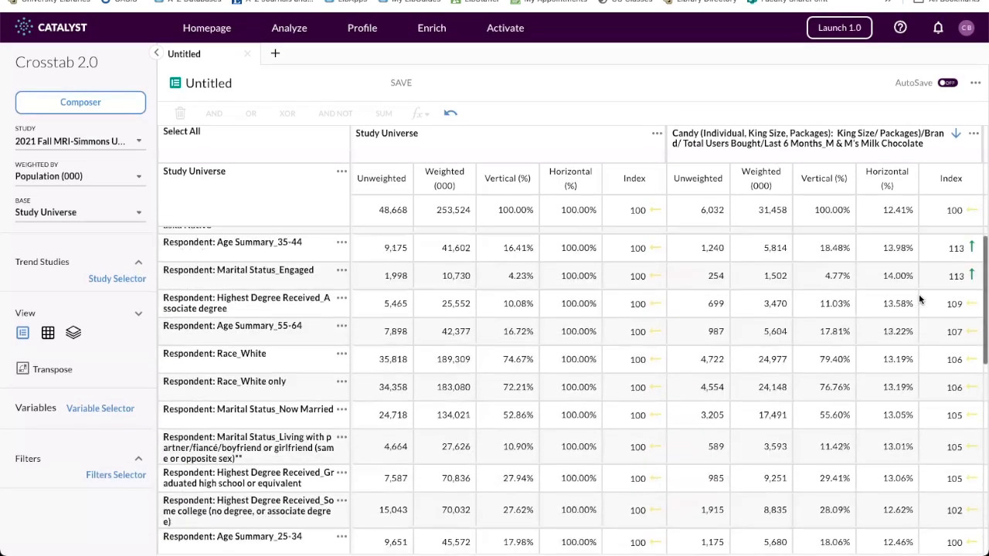
pyautogui.scroll(1, 920, 300)
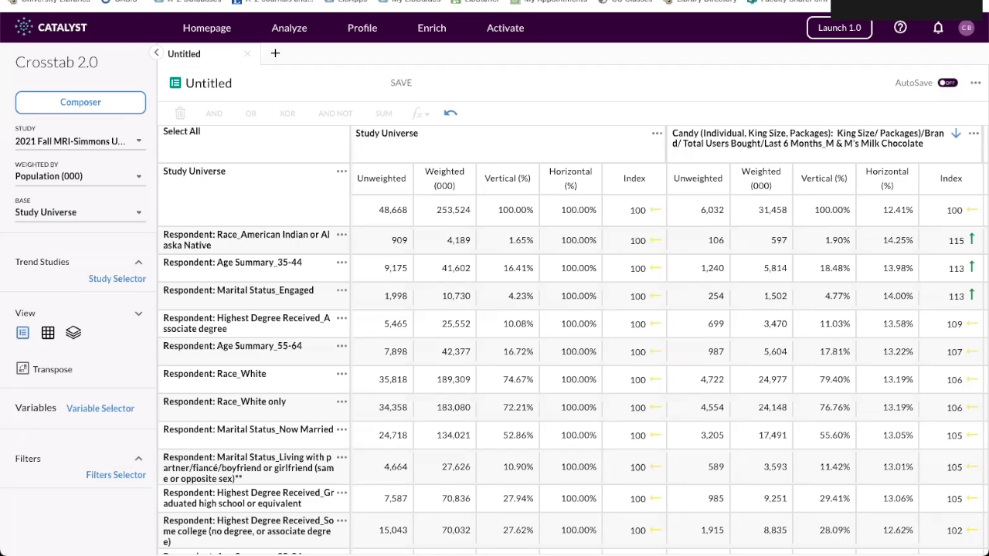
pyautogui.click(975, 83)
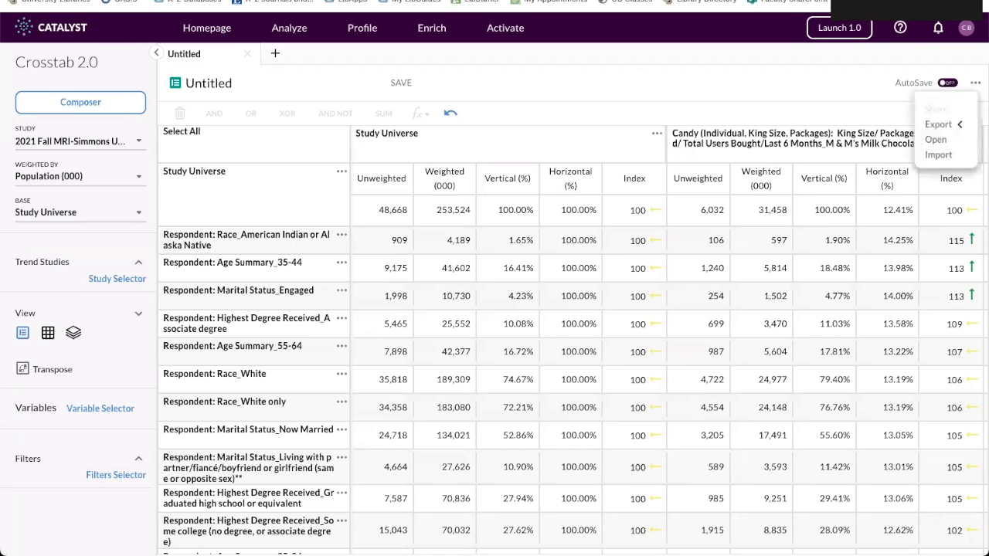
pyautogui.click(957, 130)
# Rename the untitled crosstab as M&M's Example and save it.
pyautogui.click(218, 83)
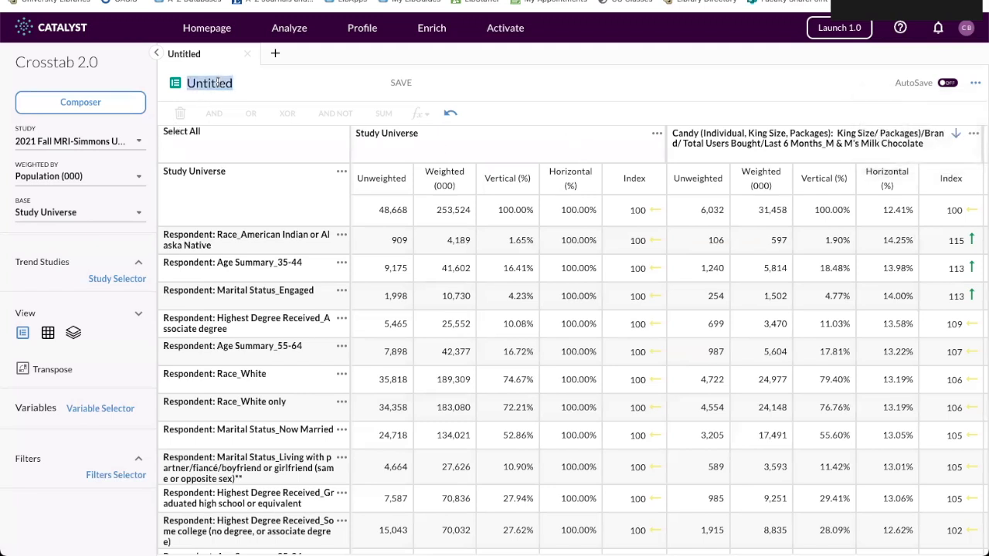
pyautogui.write('M')
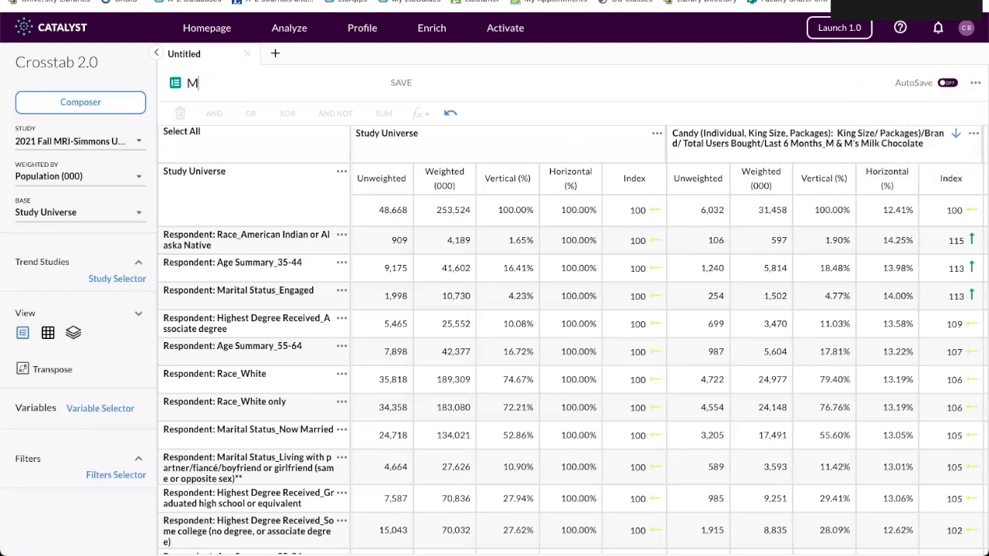
pyautogui.write("&M's Example")
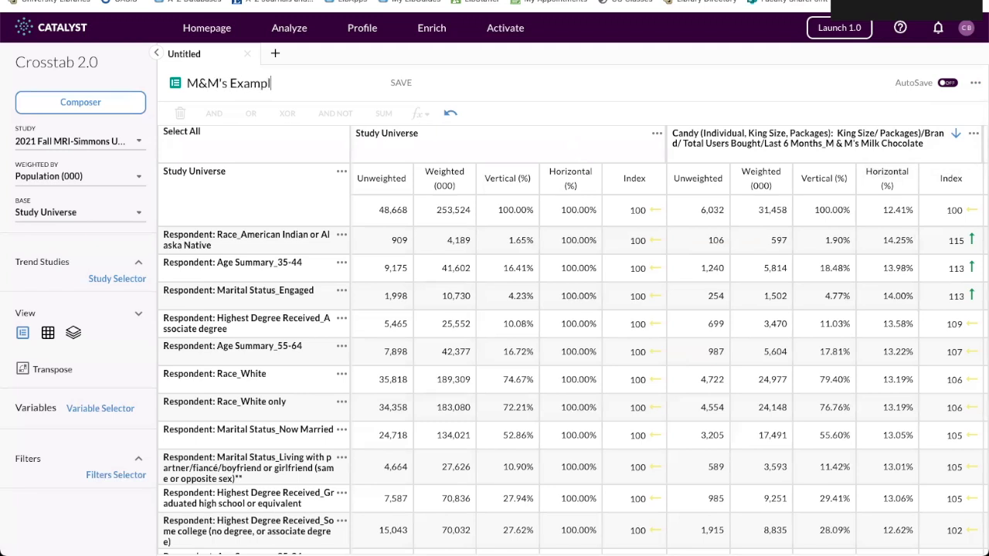
pyautogui.click(401, 83)
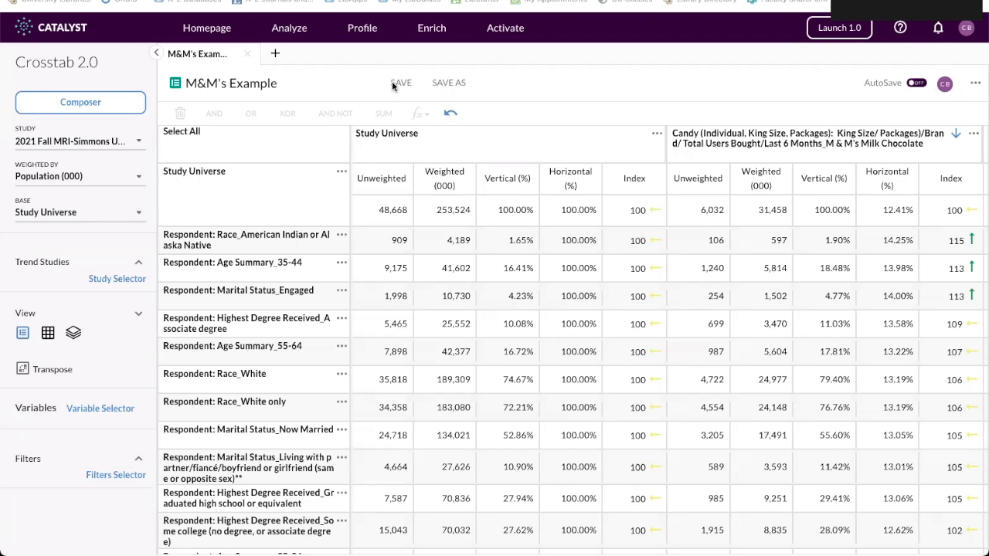
# Reopen the crosstab's Composer and delete all demographic rows, keeping the candy column.
pyautogui.click(82, 103)
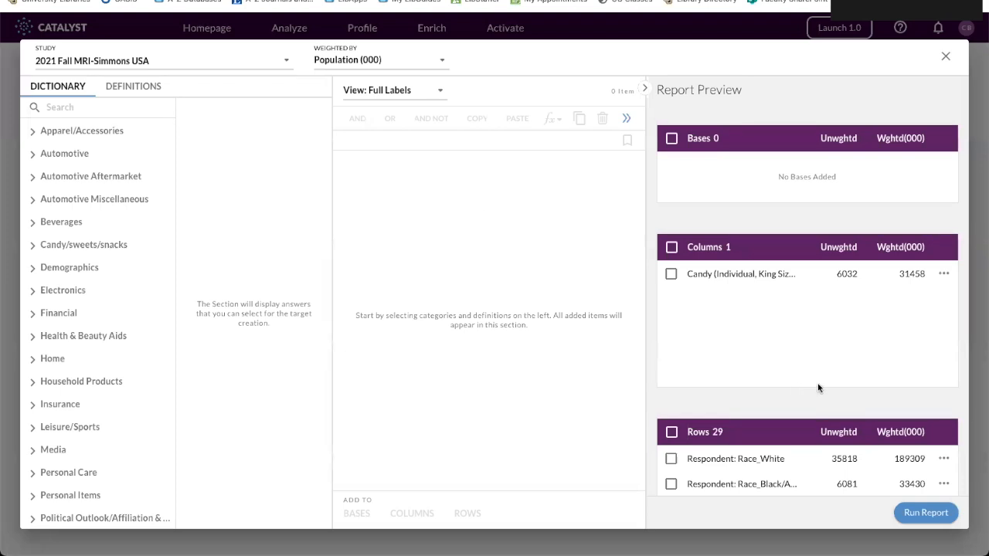
pyautogui.scroll(-2, 818, 386)
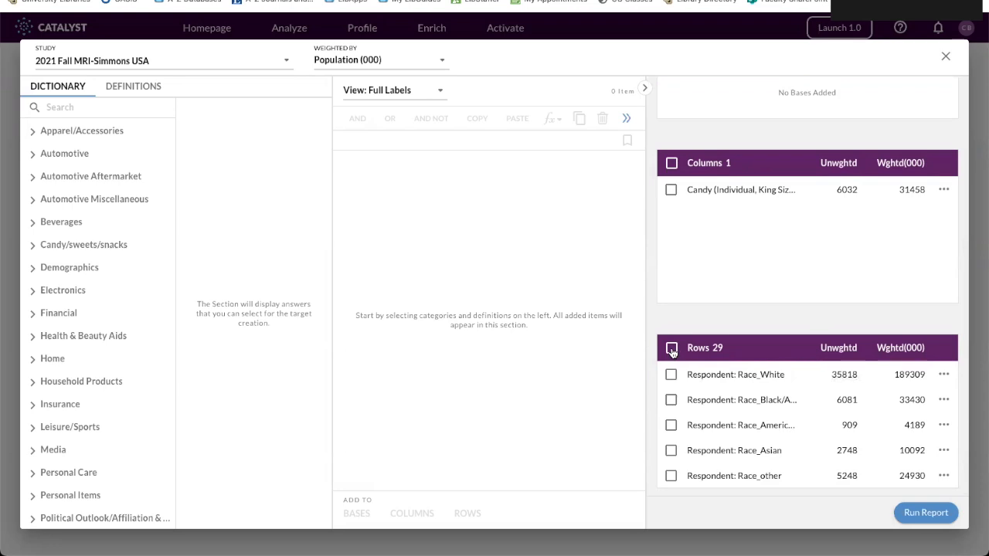
pyautogui.click(671, 349)
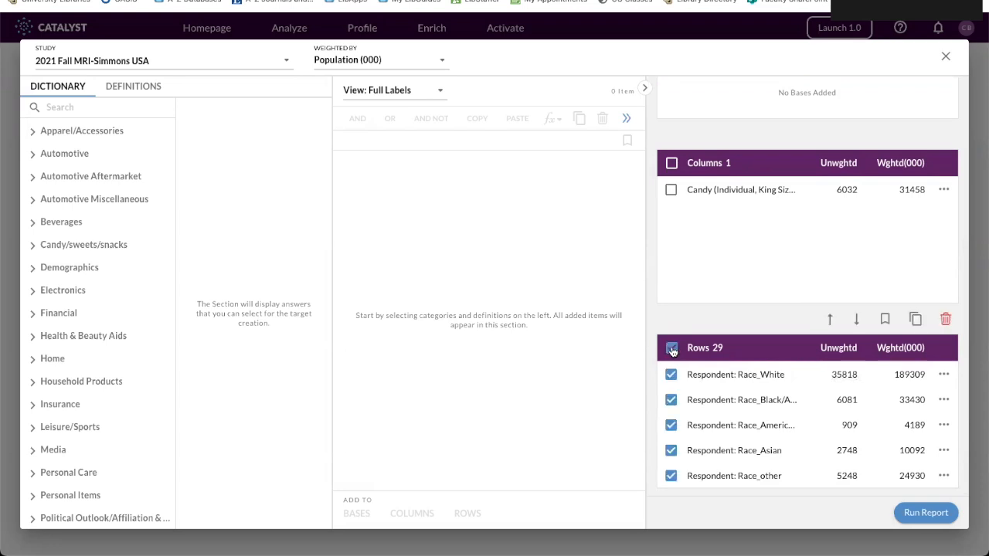
pyautogui.click(946, 320)
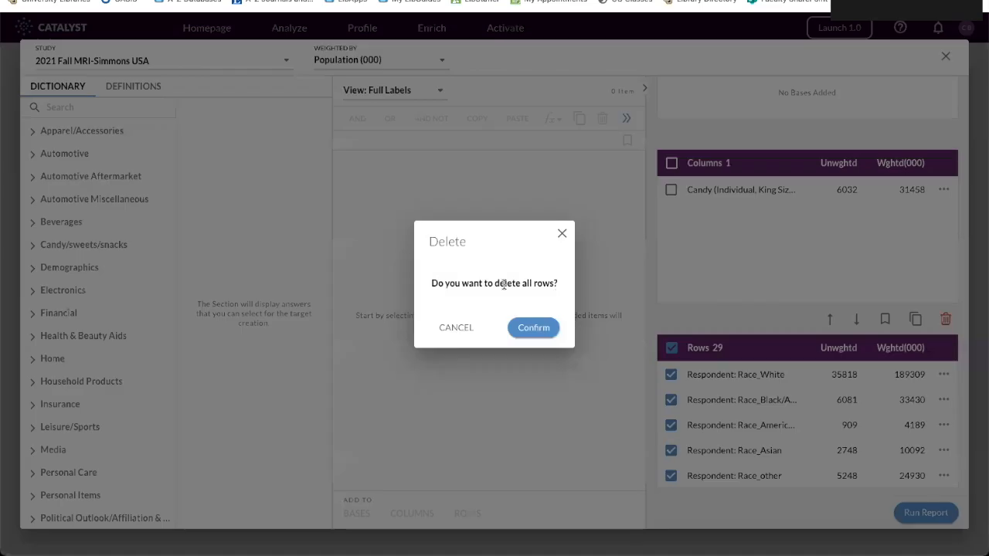
pyautogui.click(550, 332)
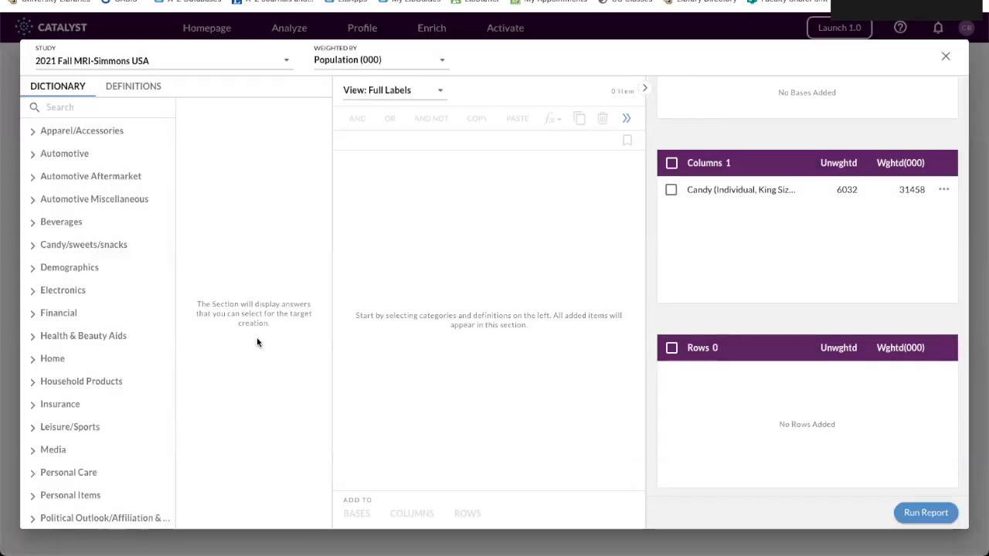
# Add the Any Agree answer for all Food Attitudes statements from Psychographics to the crosstab's rows.
pyautogui.scroll(-3, 115, 382)
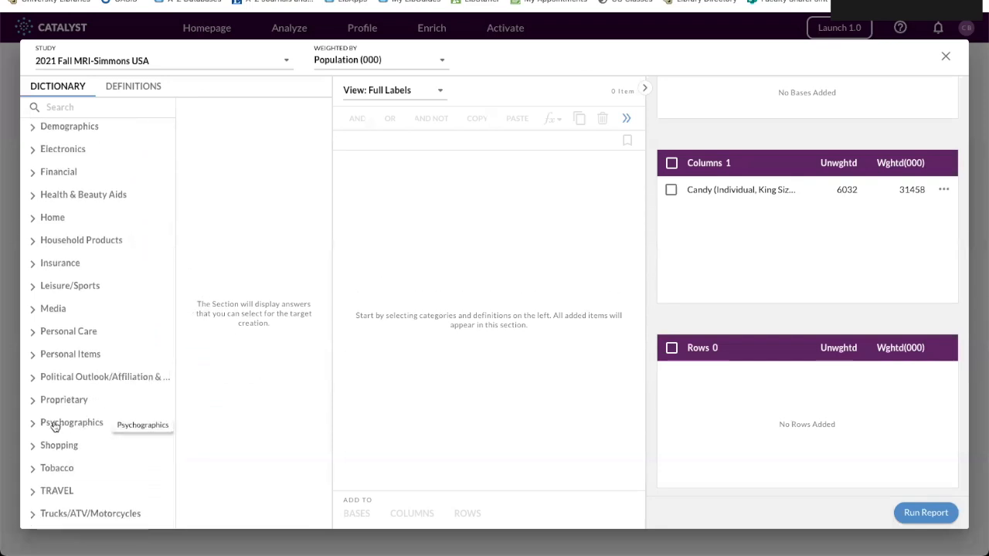
pyautogui.click(72, 424)
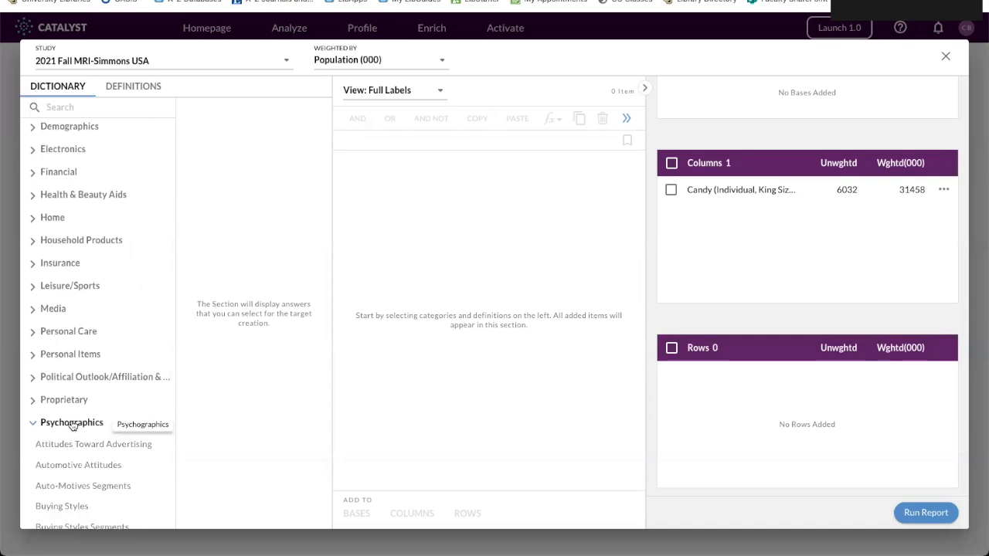
pyautogui.scroll(-3, 71, 424)
pyautogui.scroll(-1, 70, 422)
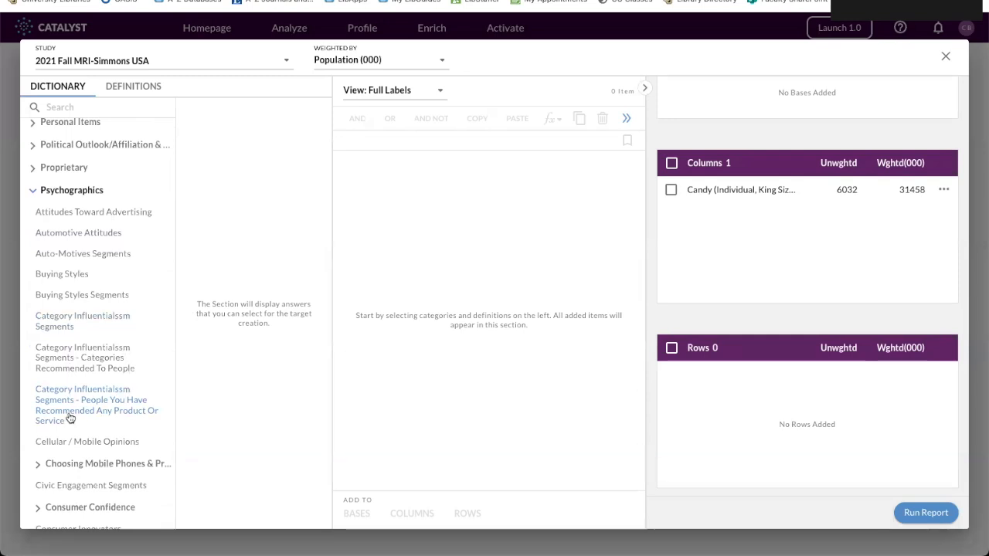
pyautogui.scroll(-4, 70, 418)
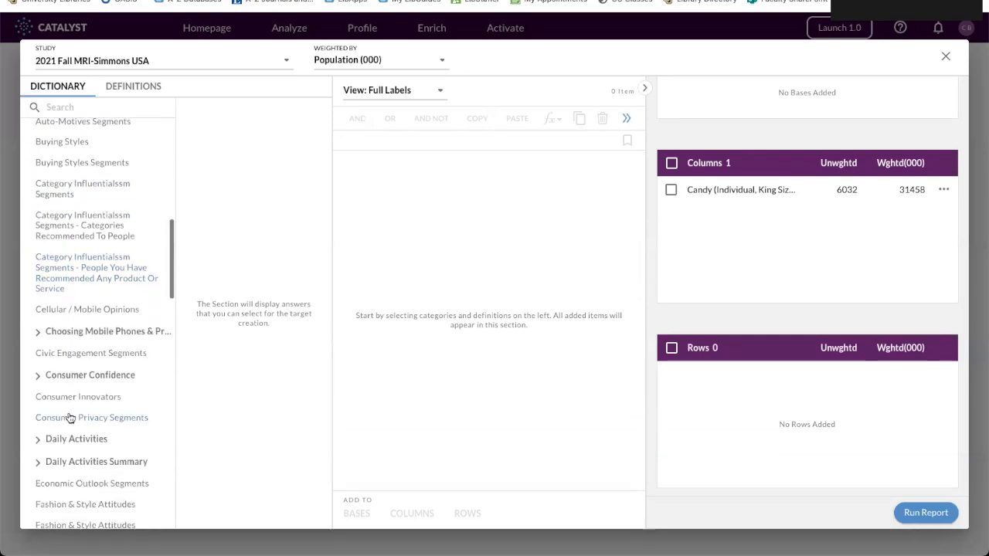
pyautogui.scroll(-2, 70, 419)
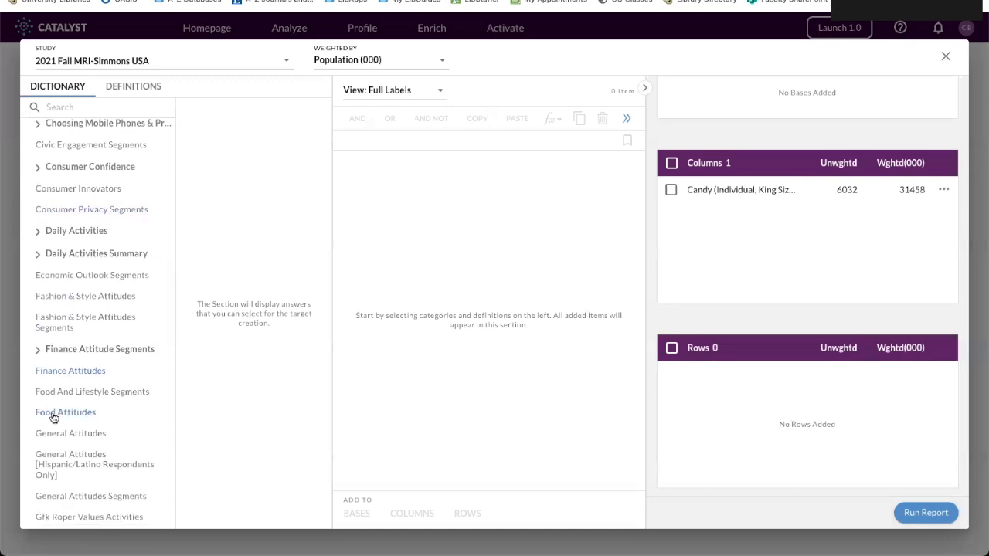
pyautogui.click(54, 418)
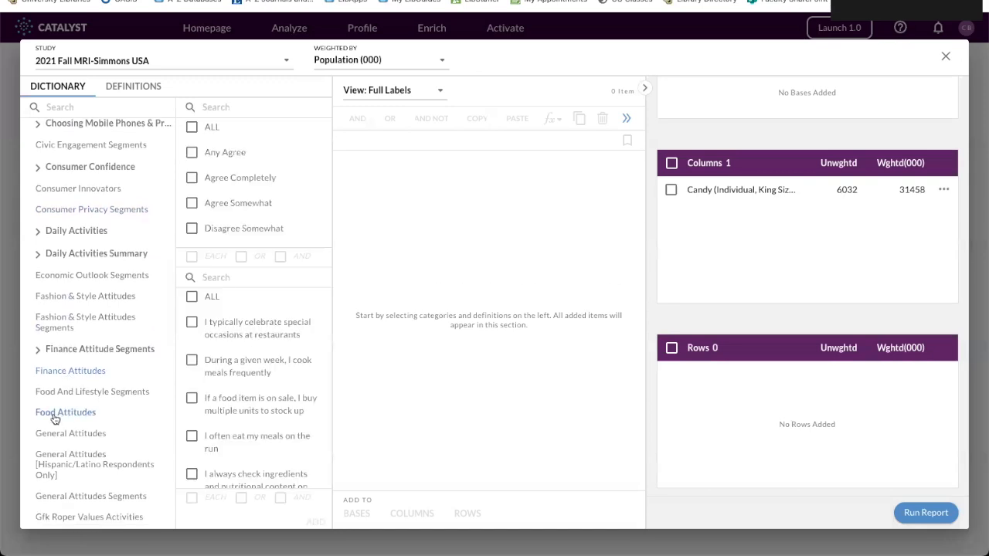
pyautogui.click(192, 154)
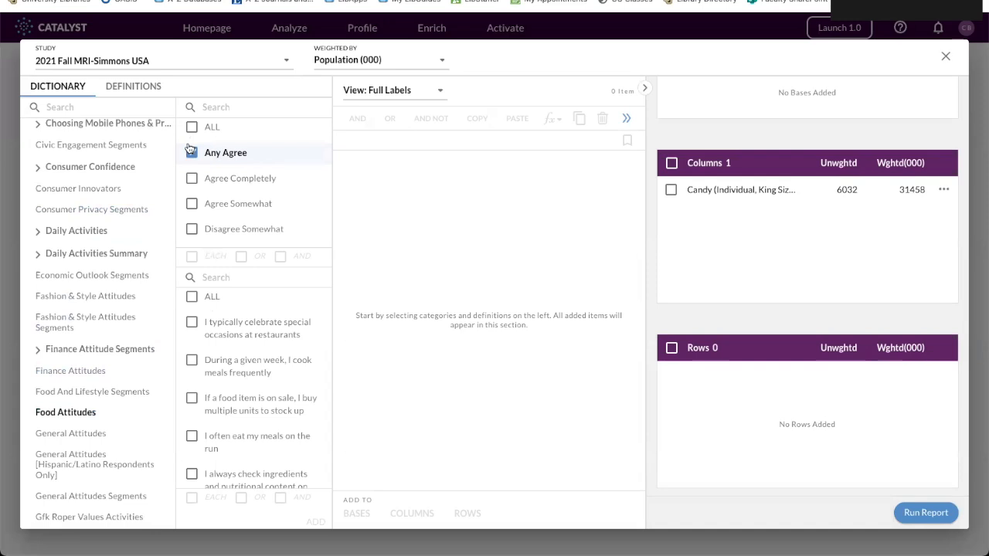
pyautogui.click(193, 298)
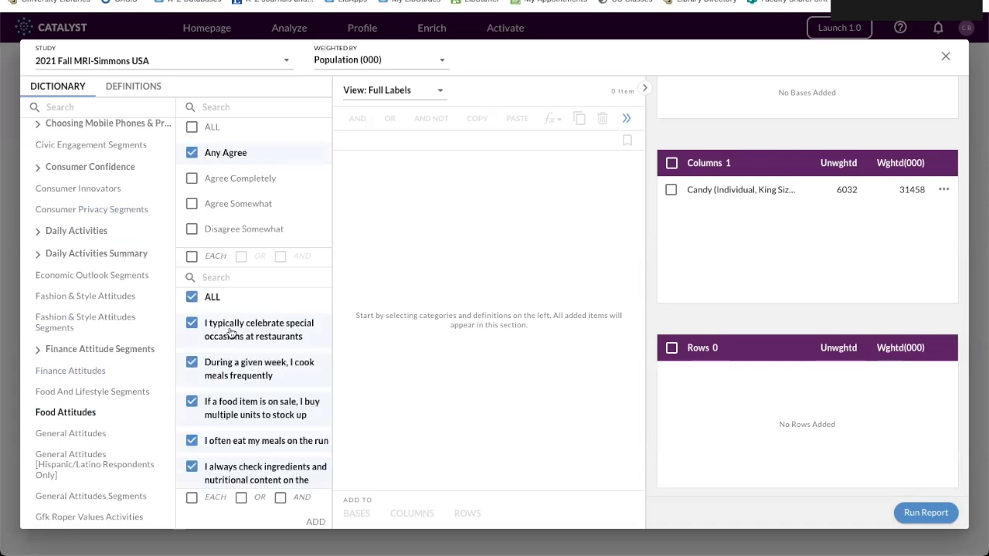
pyautogui.moveTo(226, 333); pyautogui.dragTo(747, 399)
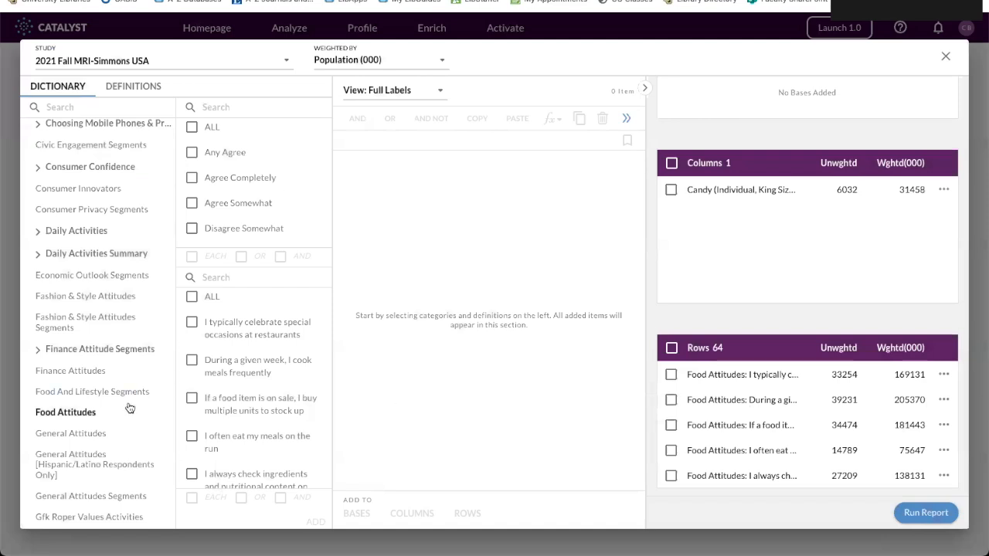
# Add the Any Agree answer for all General Attitudes statements to the crosstab's rows.
pyautogui.click(71, 435)
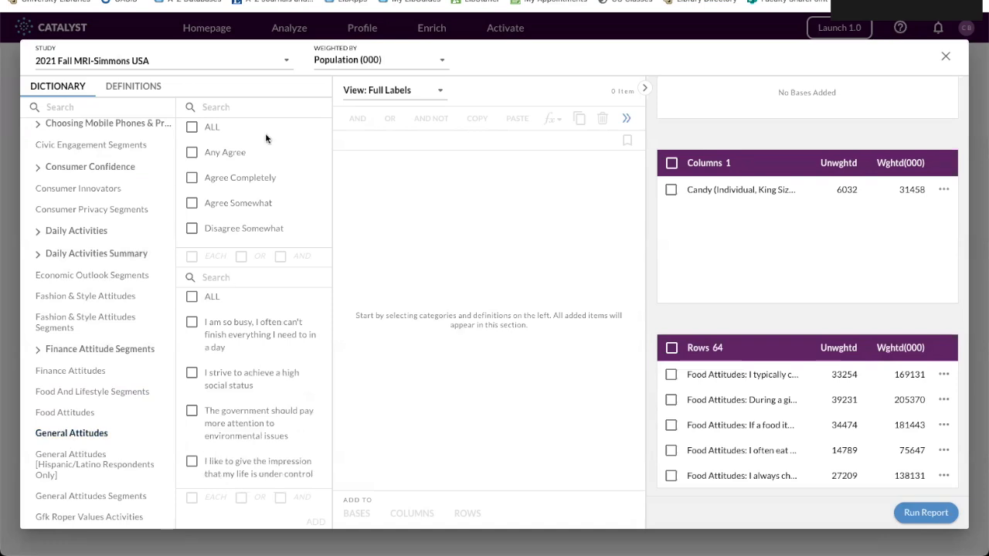
pyautogui.click(192, 153)
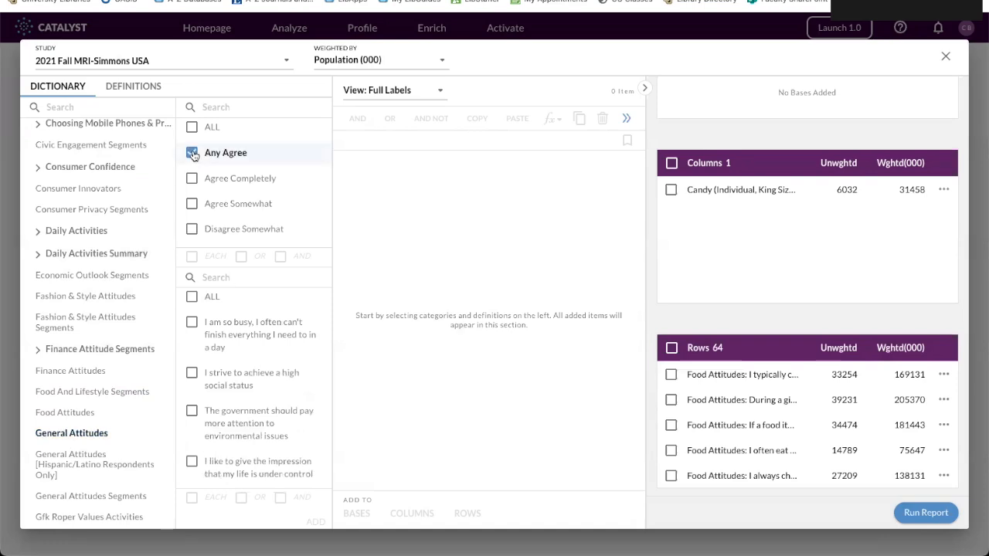
pyautogui.click(192, 298)
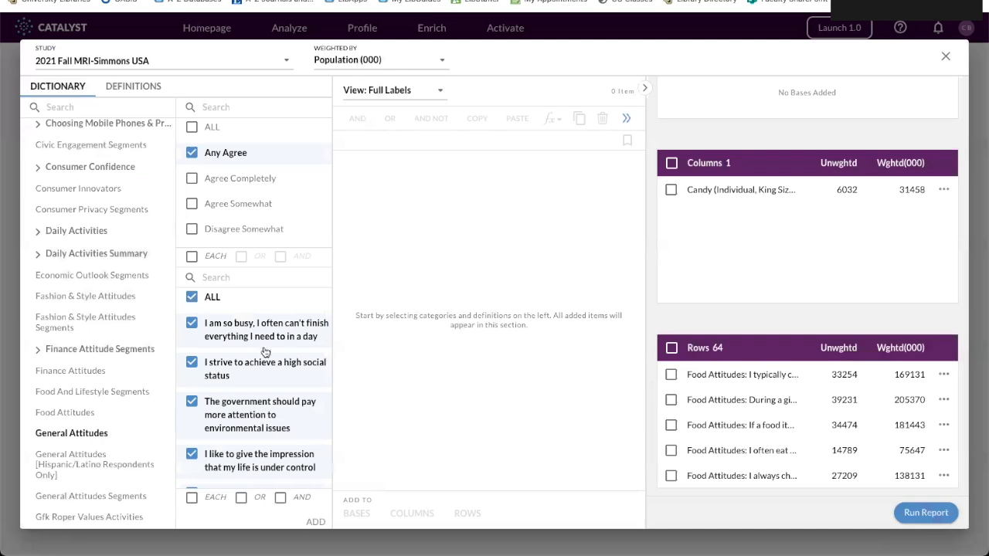
pyautogui.moveTo(219, 334); pyautogui.dragTo(802, 439)
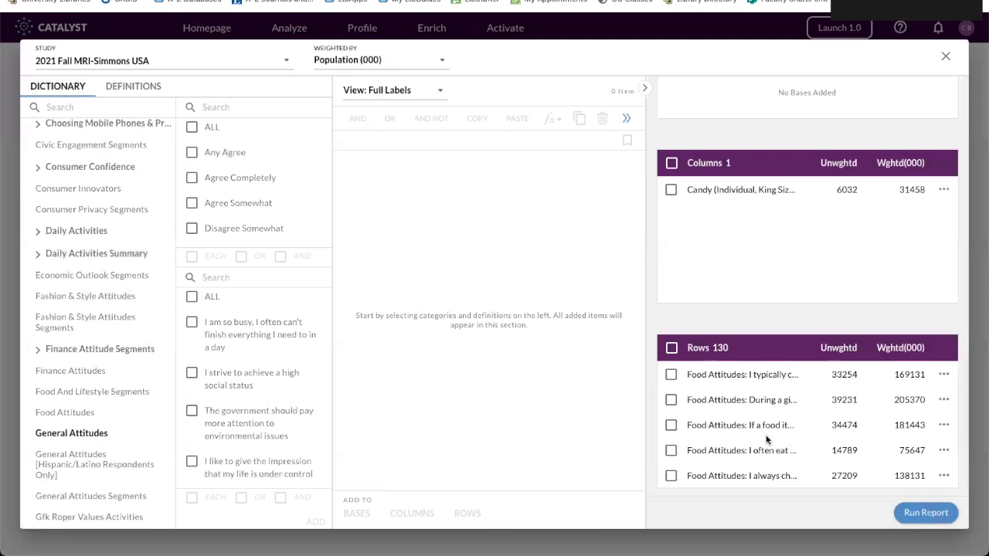
# Run the crosstab report with the food and general attitude rows, and select the "I frequently eat sweets" Any Agree row.
pyautogui.scroll(-2, 68, 372)
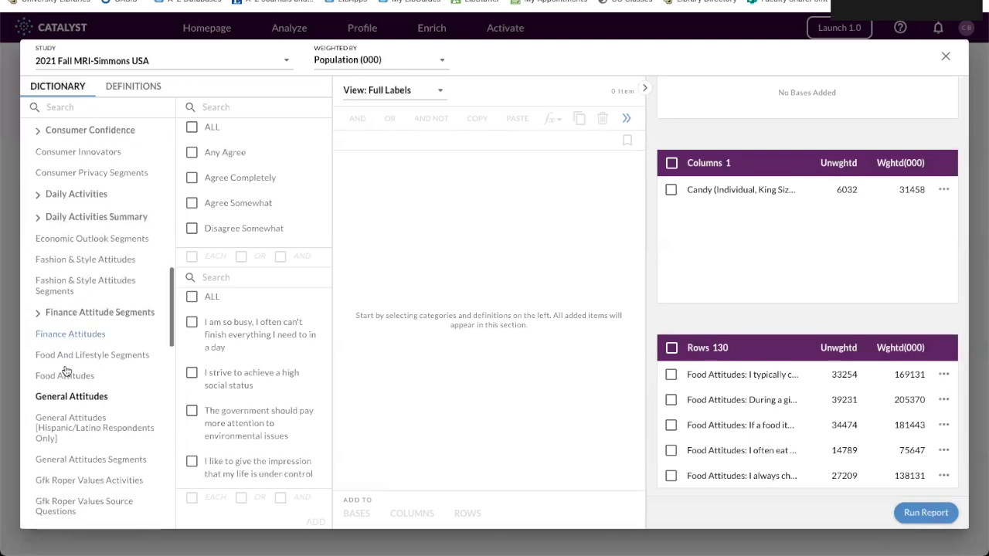
pyautogui.click(927, 514)
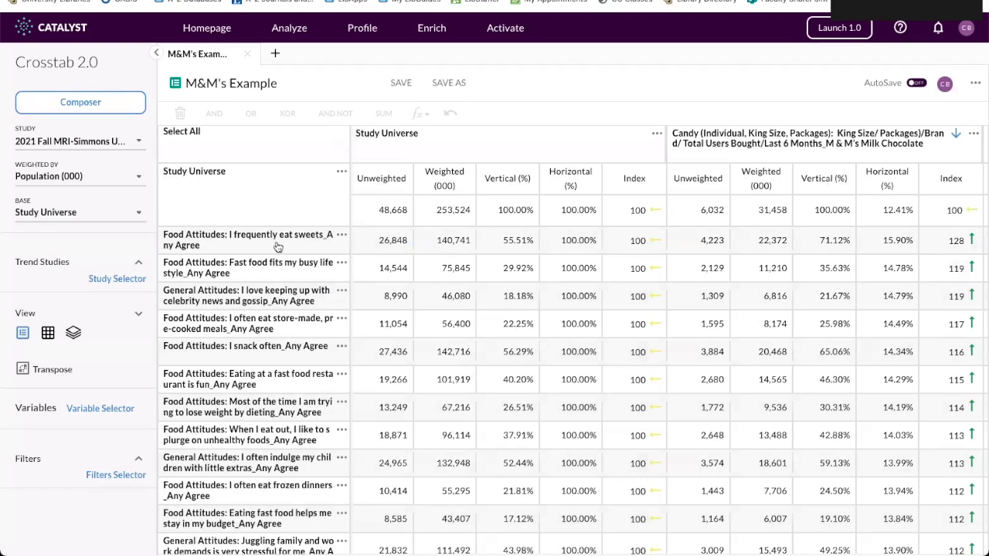
pyautogui.click(217, 243)
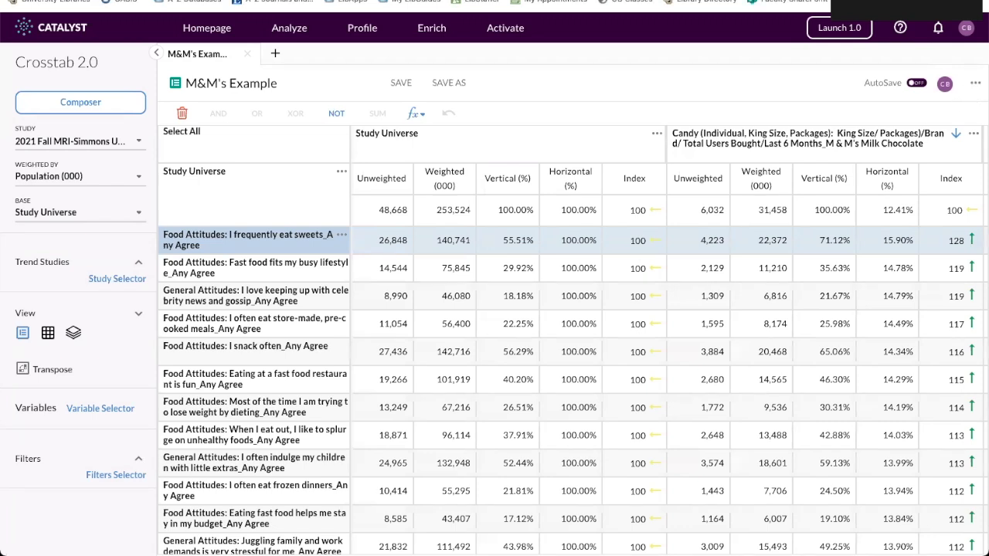
# Export the M&M's Example crosstab in Excel format.
pyautogui.click(975, 83)
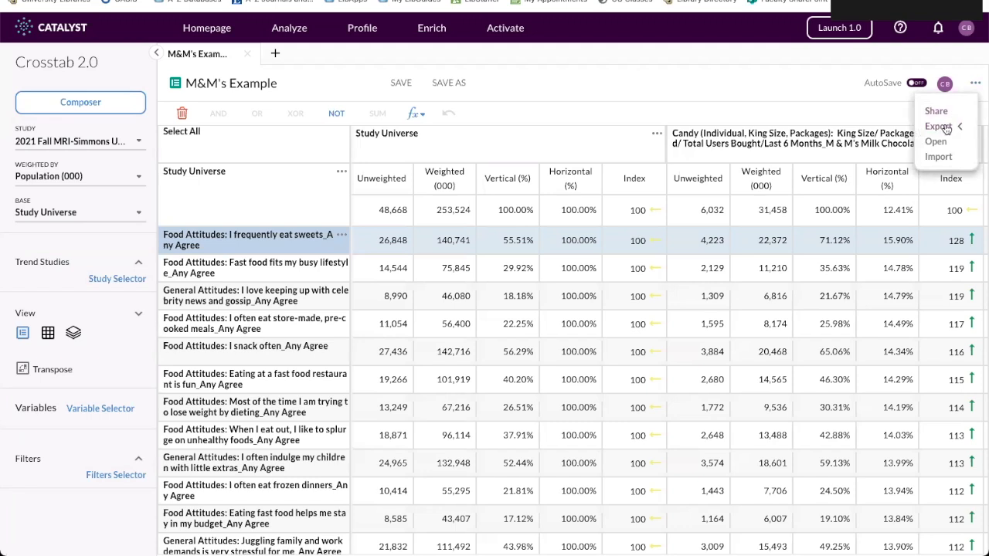
pyautogui.moveTo(947, 129)
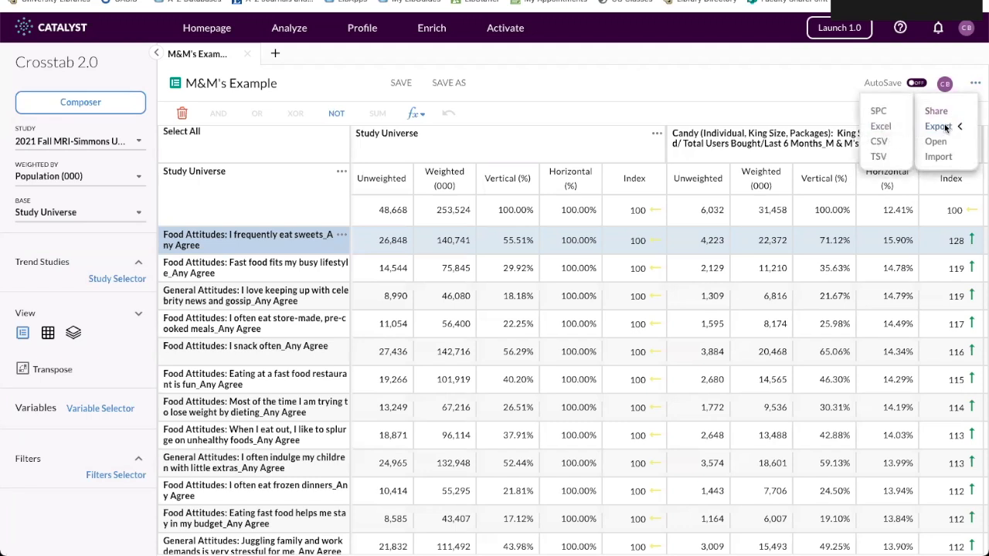
pyautogui.click(878, 128)
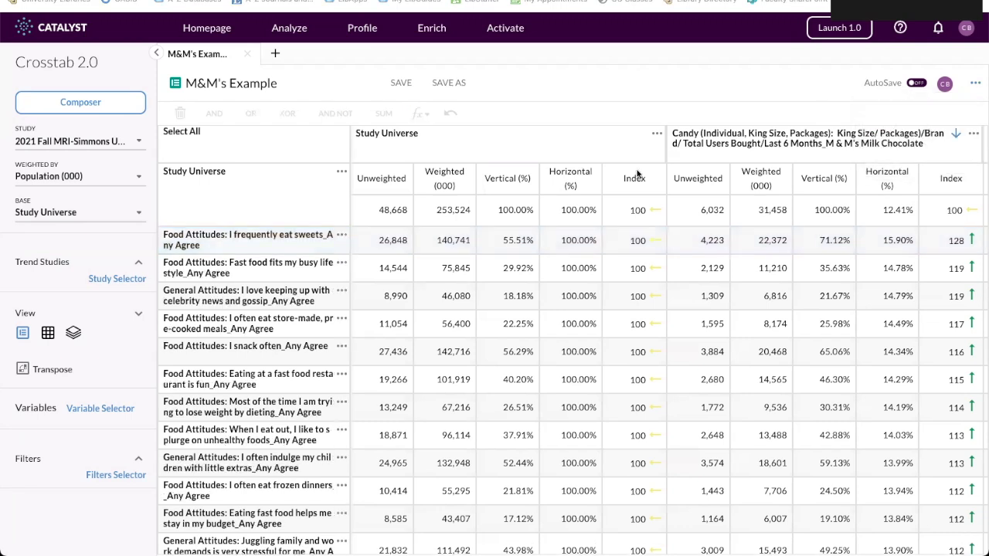